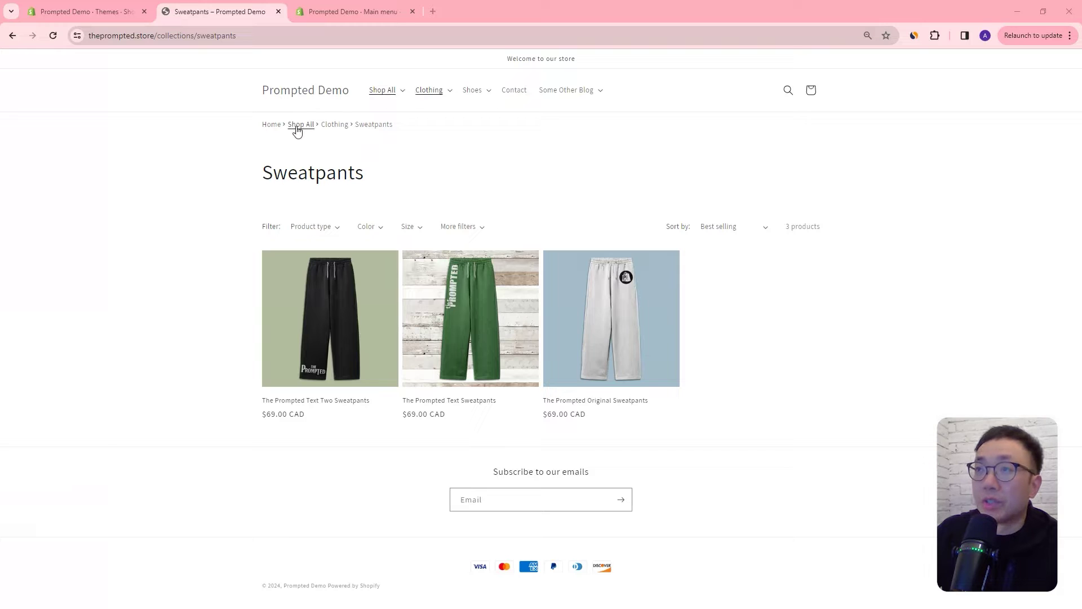
# Bring up the Main menu editor listing Shop All, Clothing and Shoes with nested items
pyautogui.click(337, 12)
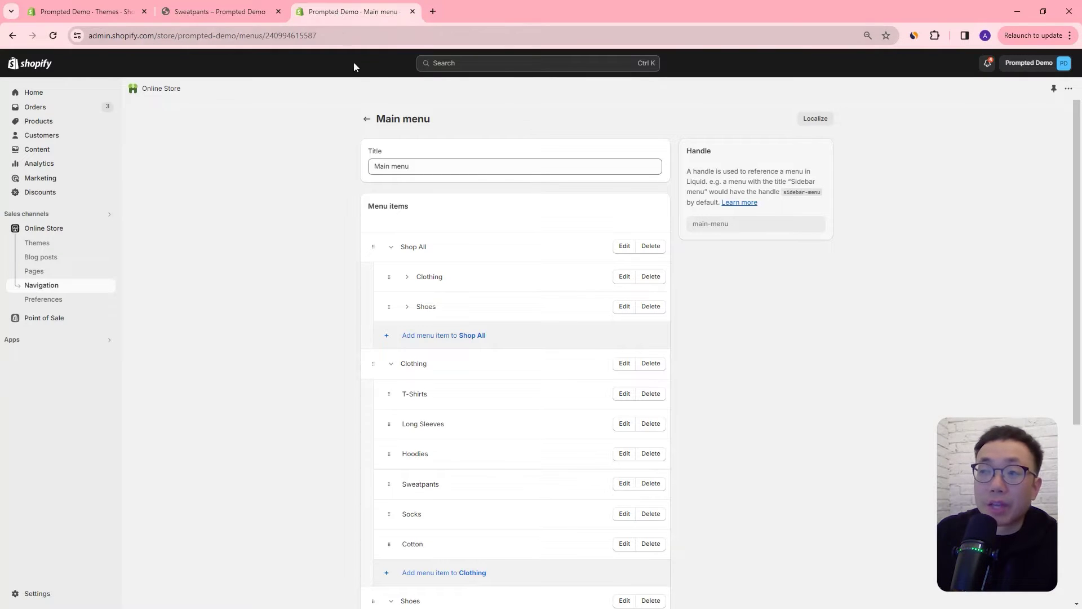
pyautogui.scroll(-1, 541, 211)
pyautogui.scroll(-1, 513, 229)
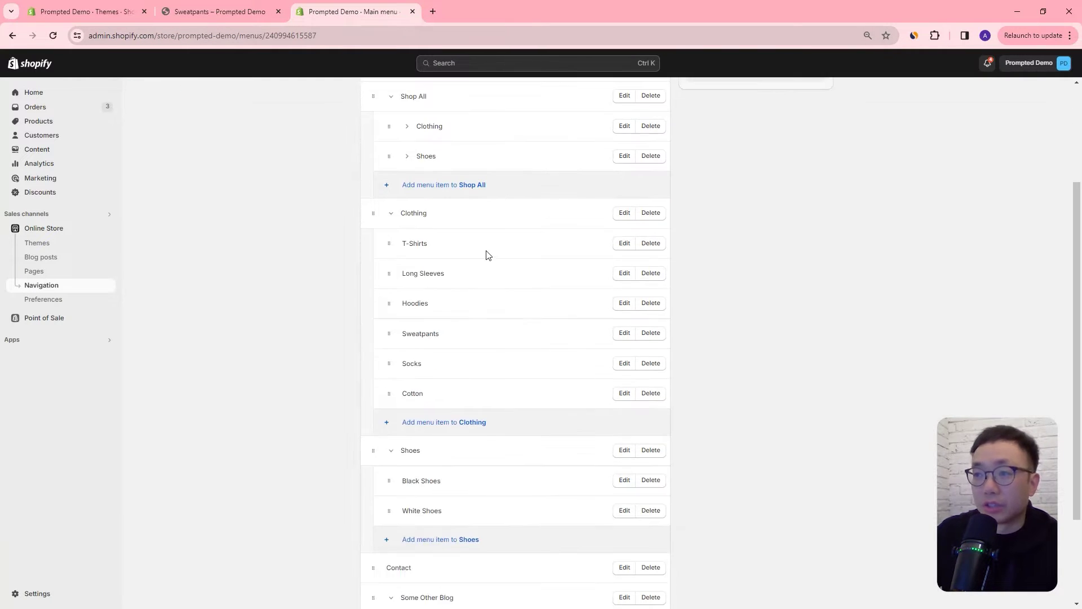
pyautogui.scroll(-1, 486, 254)
pyautogui.scroll(-1, 485, 259)
pyautogui.scroll(1, 477, 363)
pyautogui.scroll(1, 479, 347)
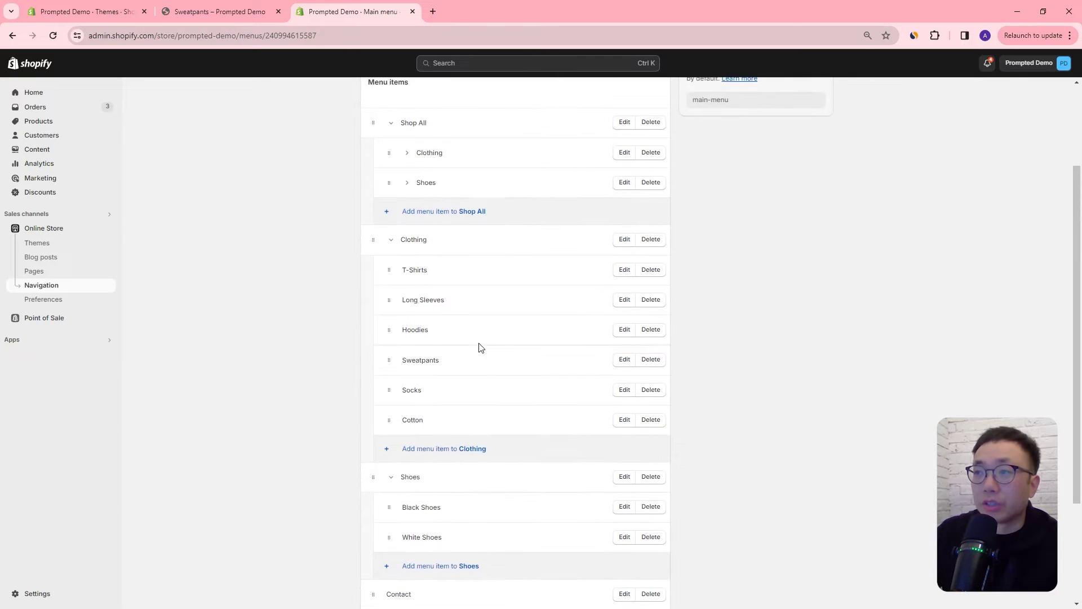
pyautogui.scroll(1, 479, 345)
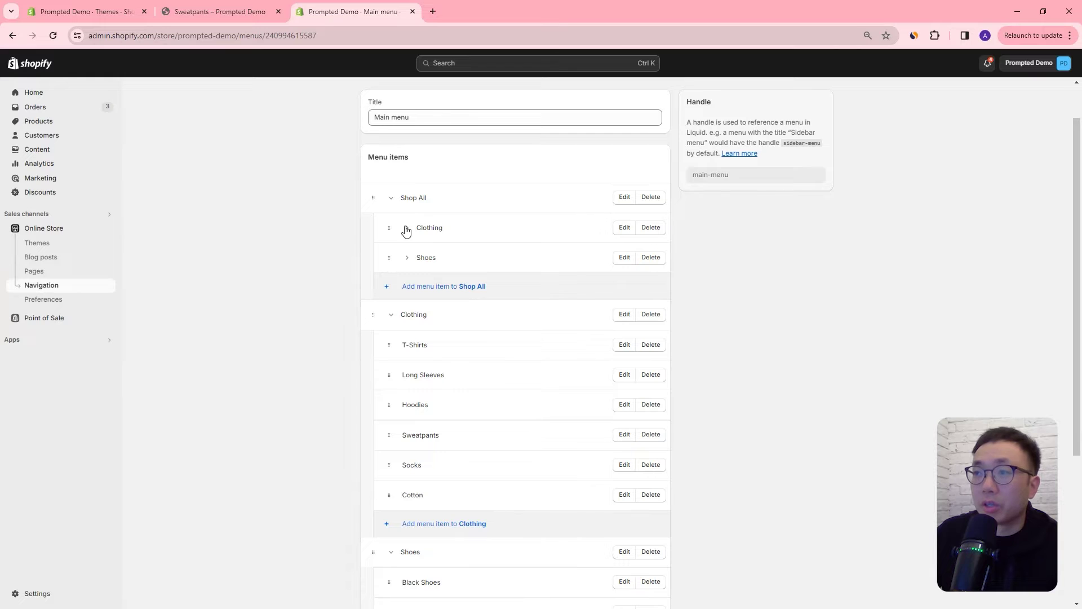
pyautogui.scroll(-1, 401, 341)
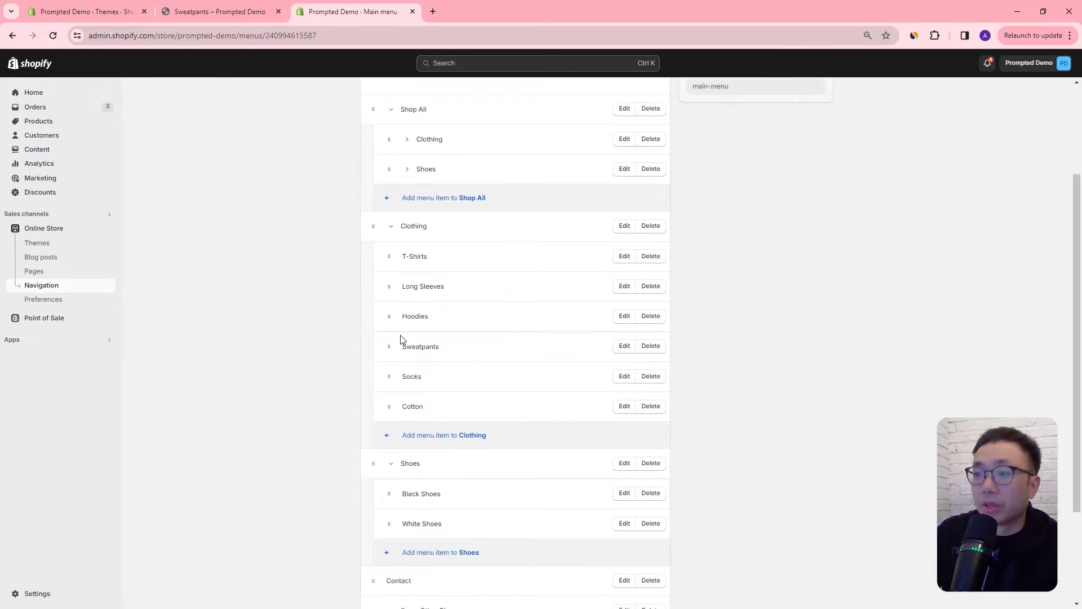
pyautogui.scroll(-1, 411, 510)
# Inspect Clothing's nesting under Shop All, then return to the live Sweatpants collection page
pyautogui.click(229, 12)
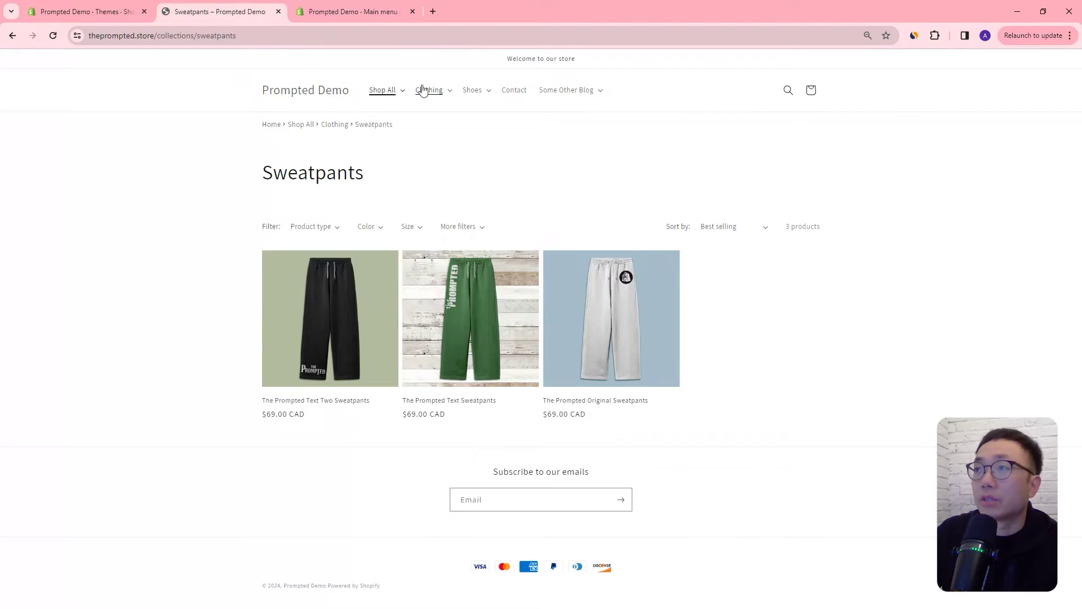
pyautogui.click(566, 90)
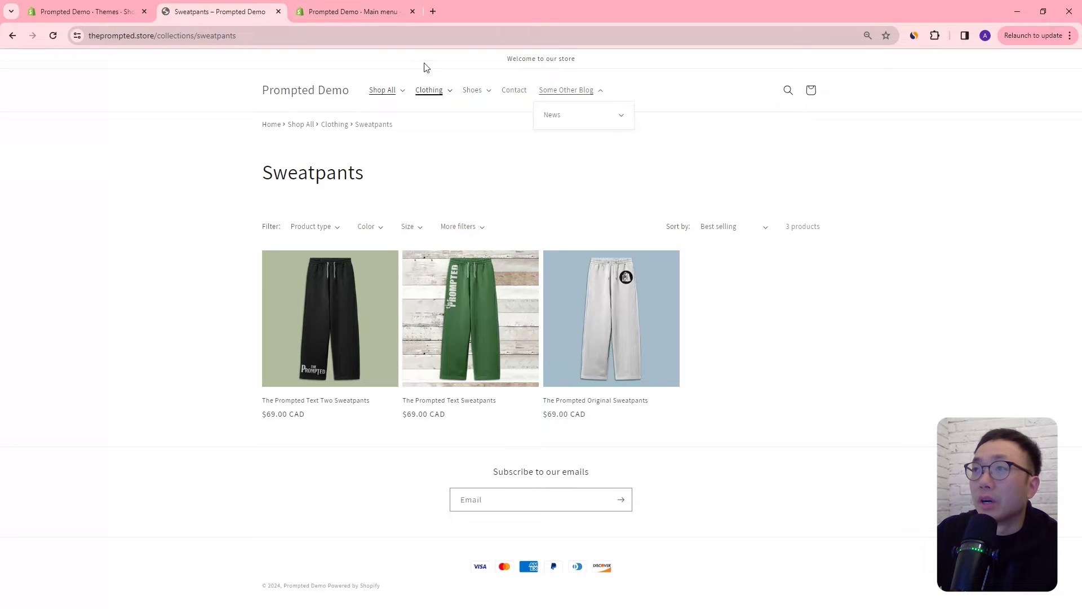
pyautogui.click(358, 12)
pyautogui.scroll(2, 404, 153)
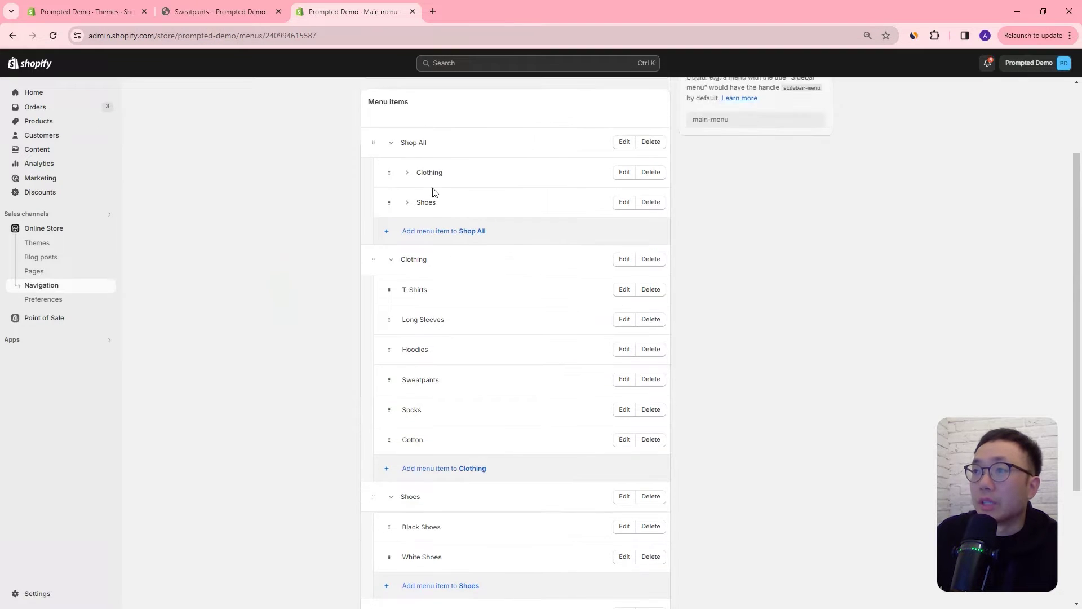
pyautogui.click(407, 191)
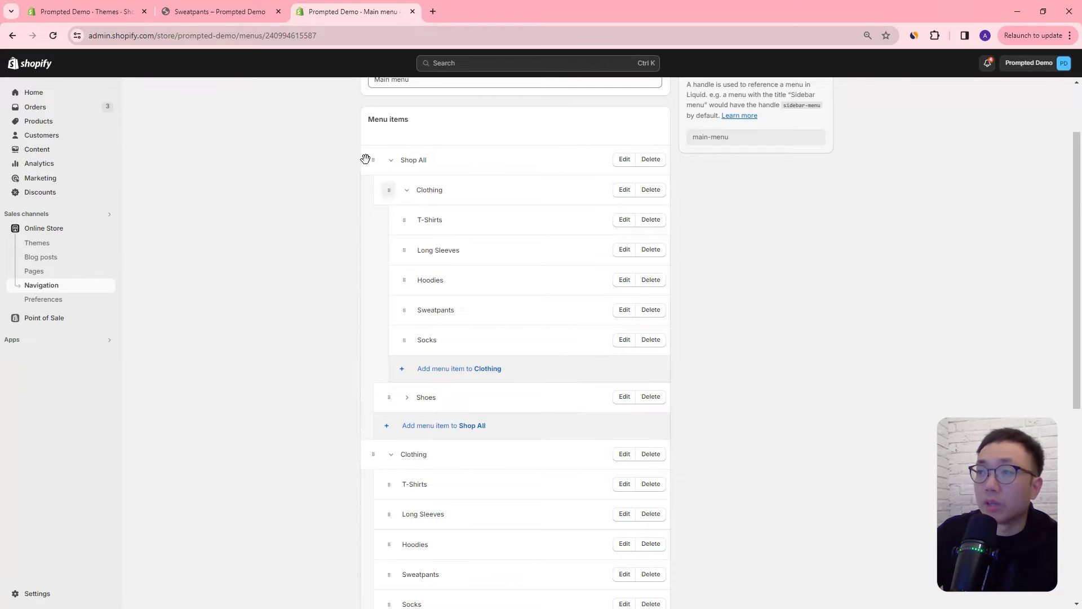
pyautogui.click(254, 12)
pyautogui.click(429, 153)
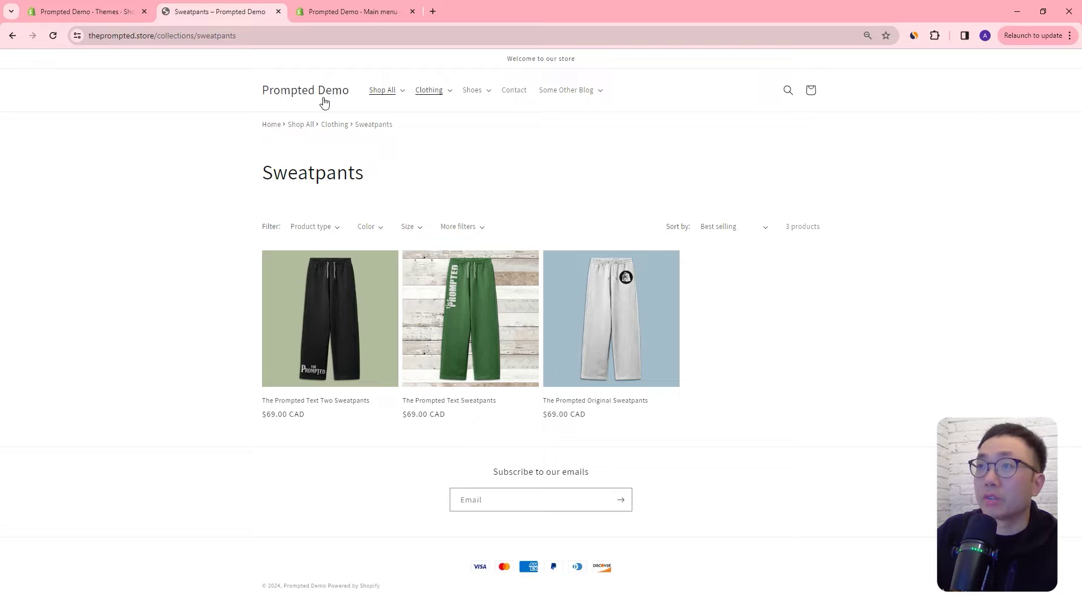
# Visit the Hoodies collection and The Prompted Chip Hoodie product page
pyautogui.click(387, 92)
pyautogui.click(396, 115)
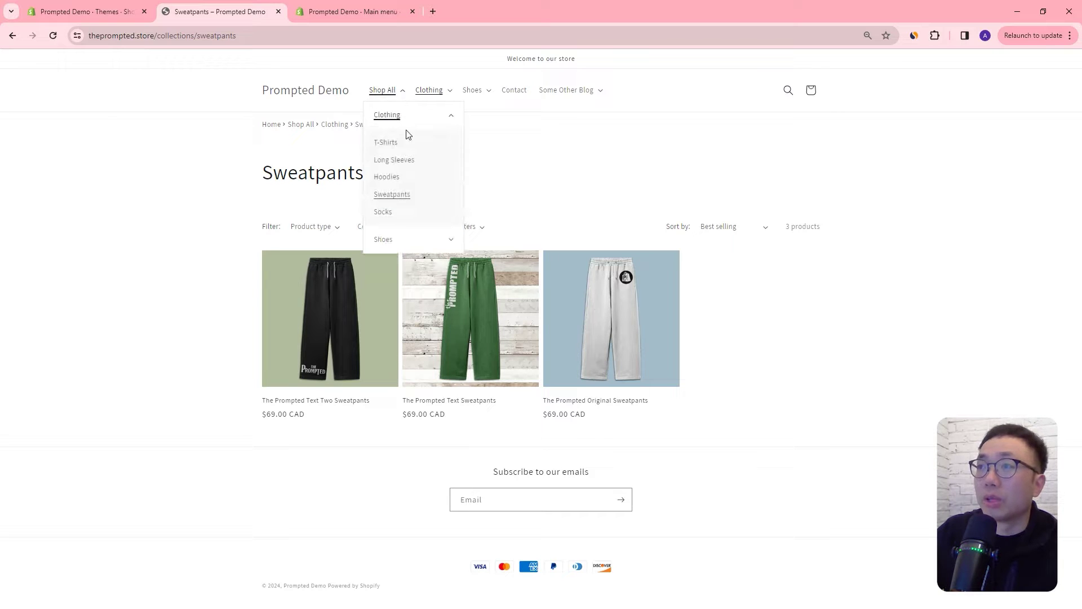
pyautogui.click(532, 184)
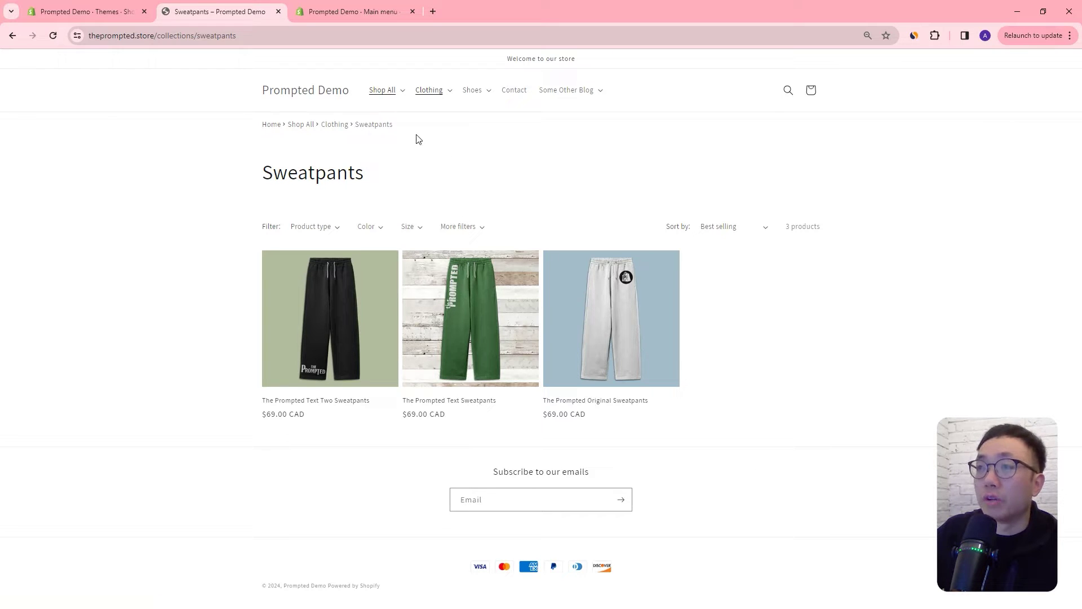
pyautogui.click(382, 93)
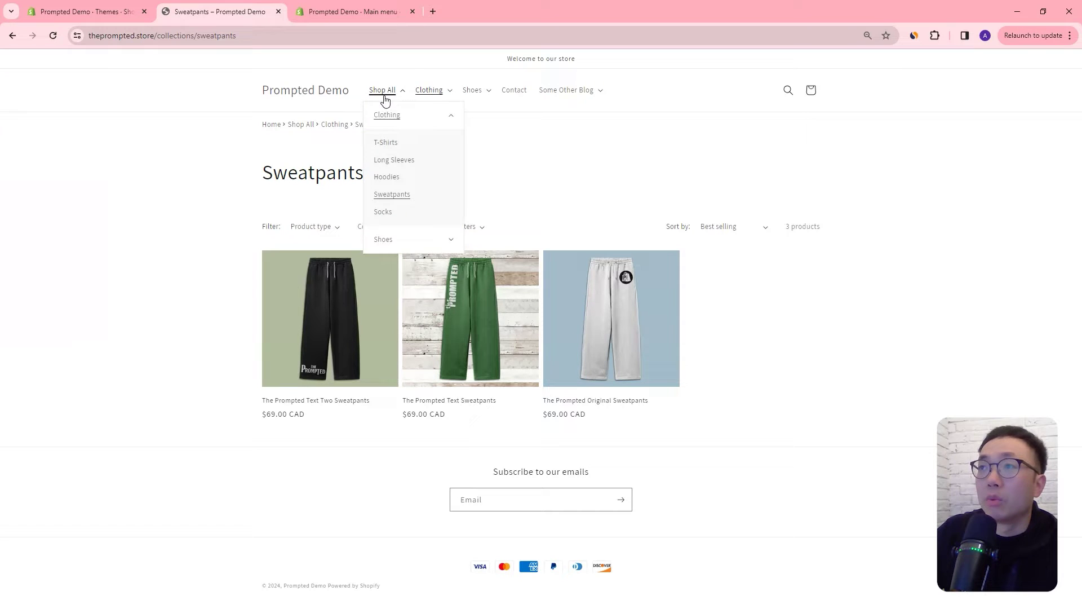
pyautogui.click(387, 177)
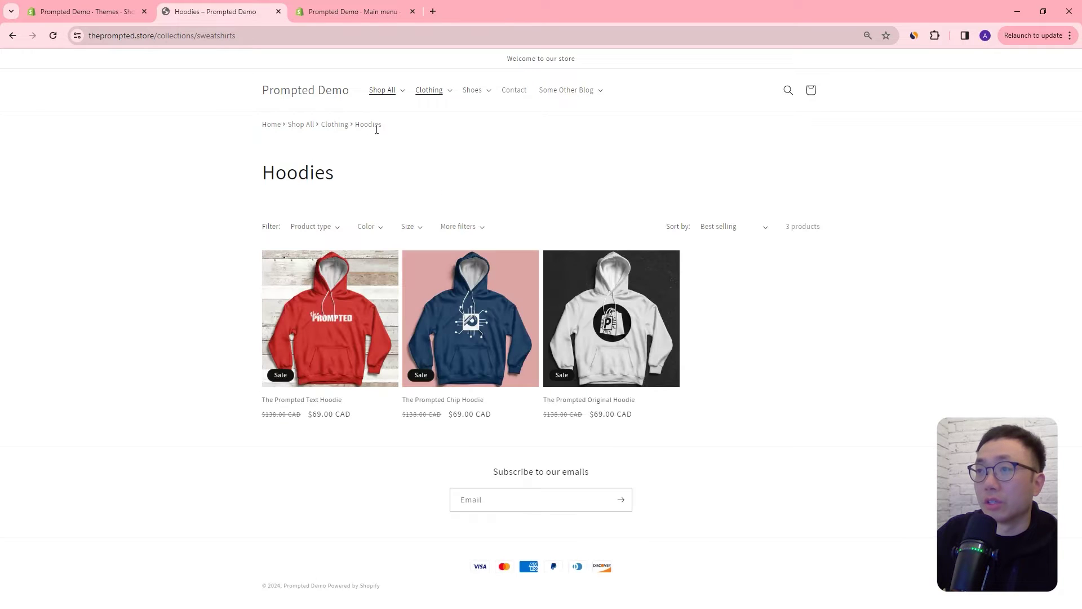
pyautogui.click(471, 296)
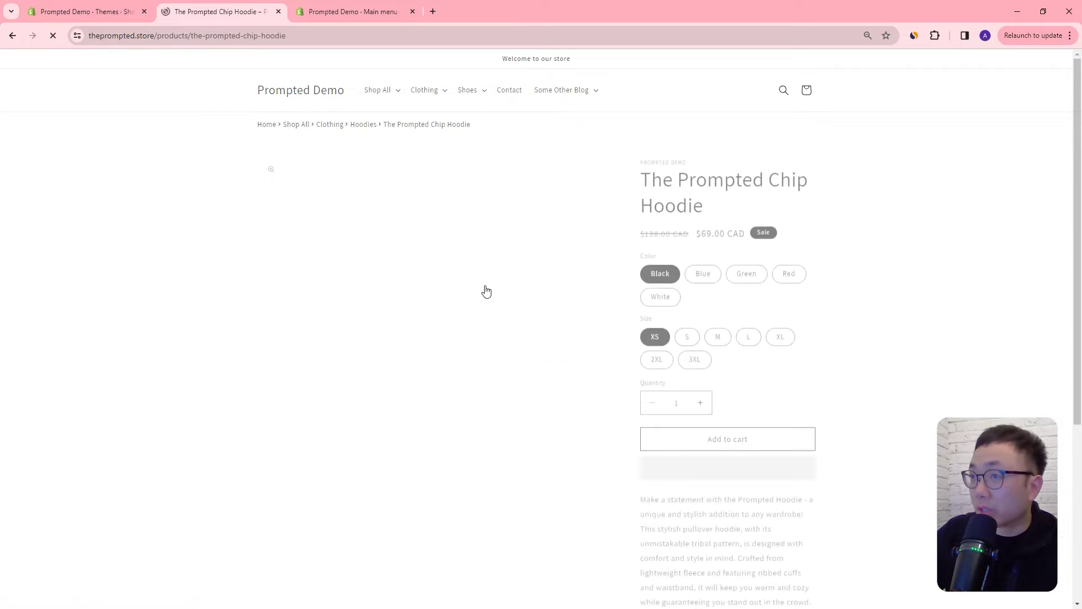
# Visit the Black Shoes collection and the Contact page
pyautogui.click(471, 92)
pyautogui.click(485, 116)
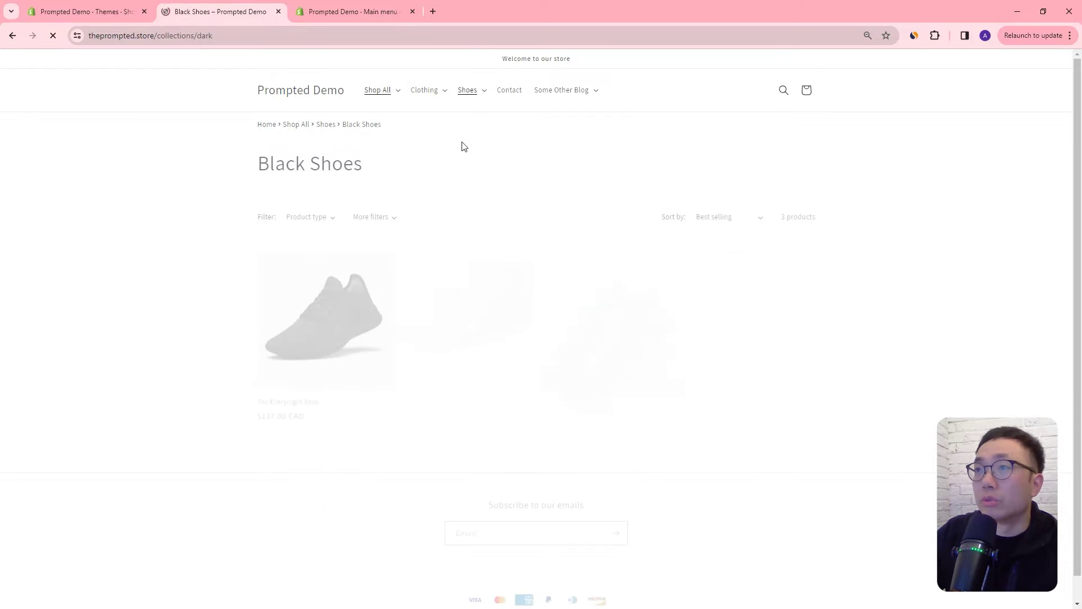
pyautogui.click(517, 93)
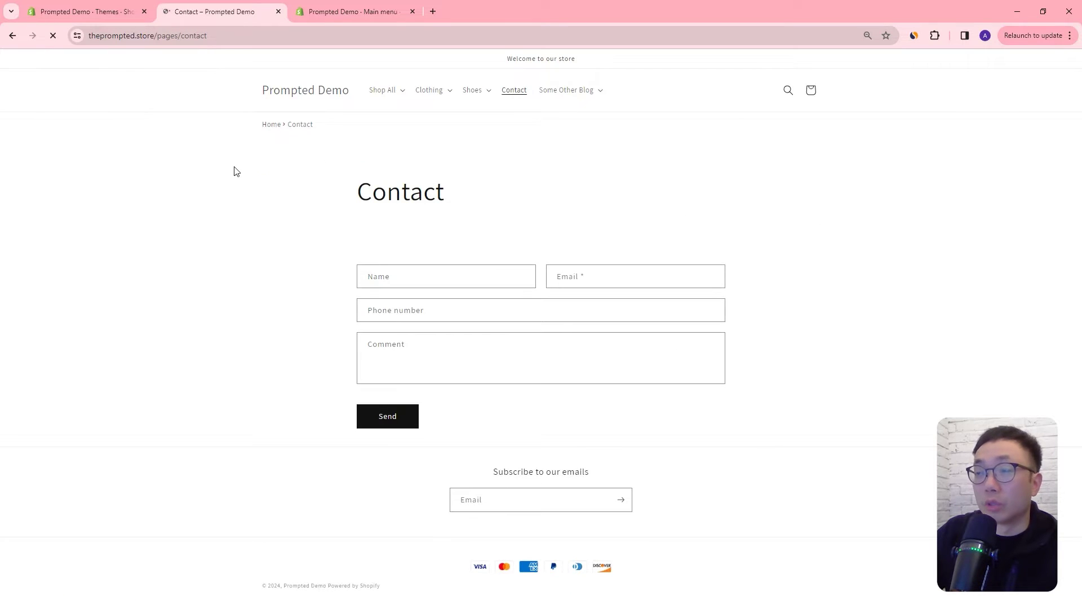
# Open Test Blog Post 2 from Some Other Blog › News
pyautogui.click(582, 93)
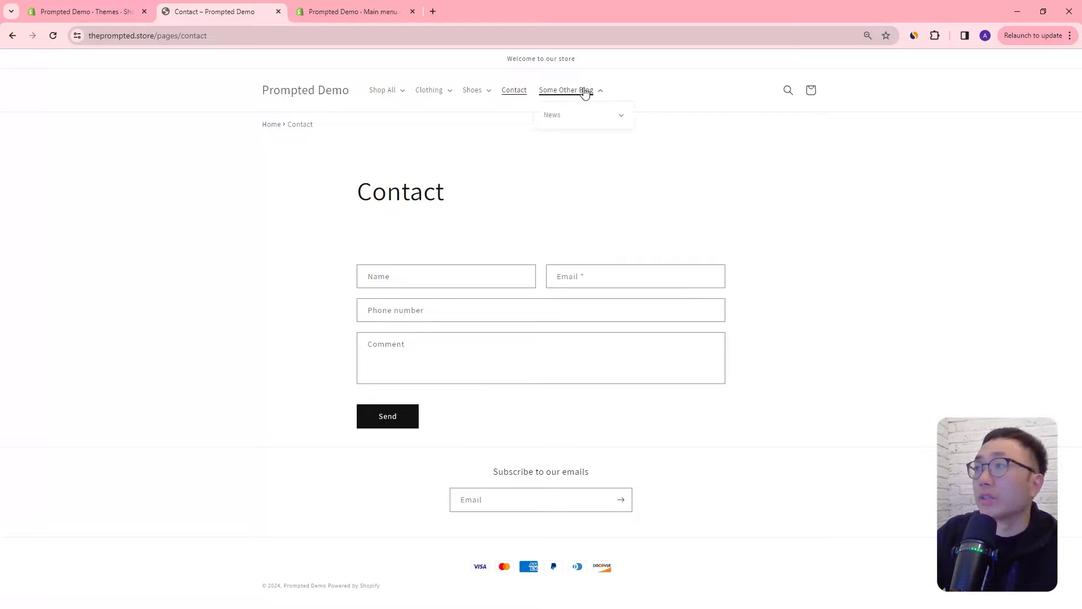
pyautogui.click(590, 119)
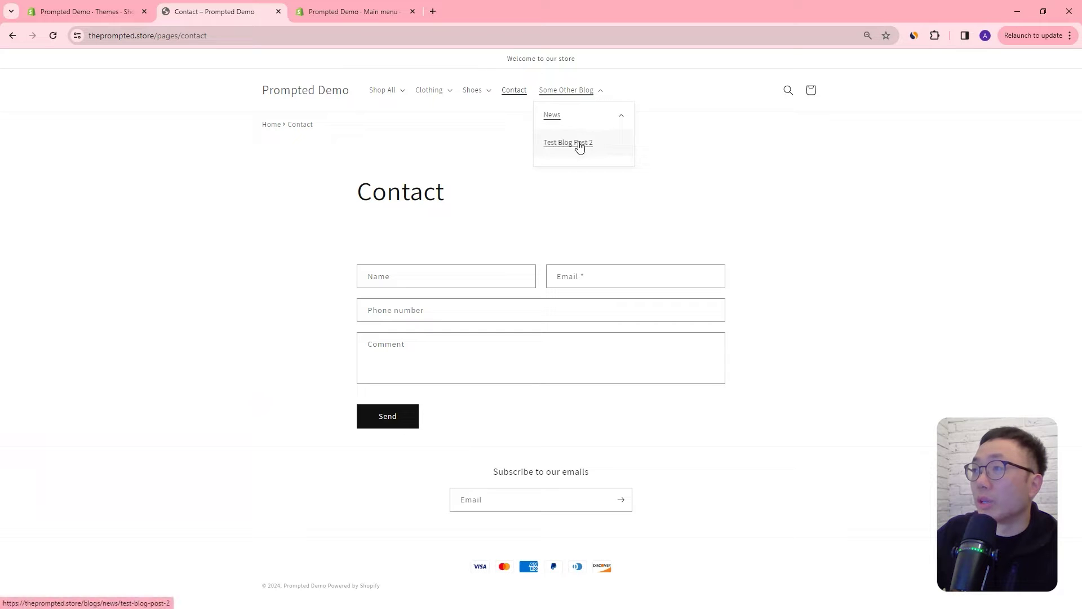
pyautogui.click(581, 148)
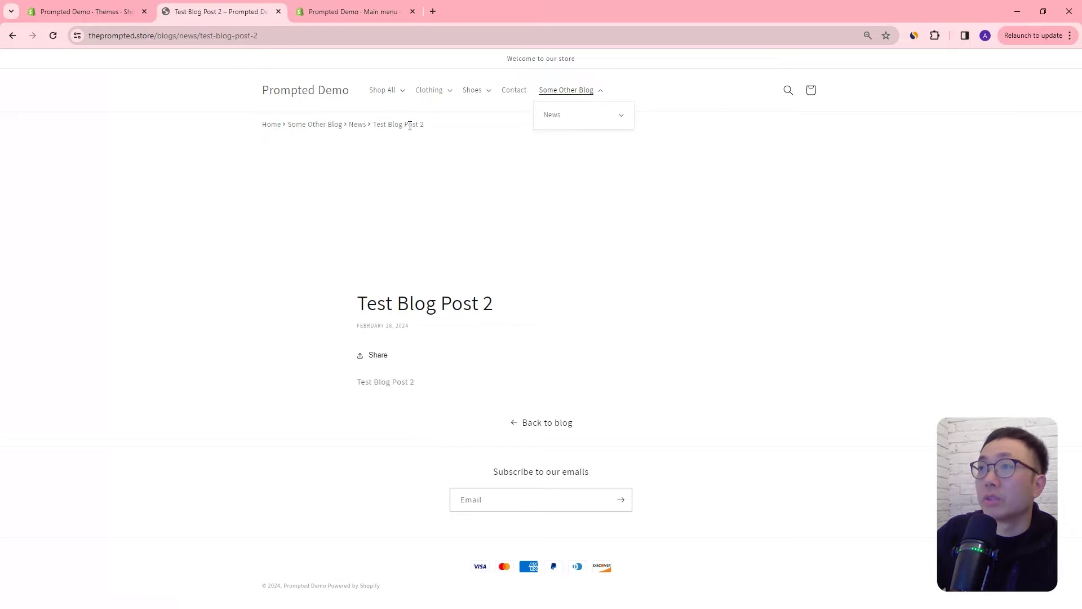
pyautogui.click(400, 145)
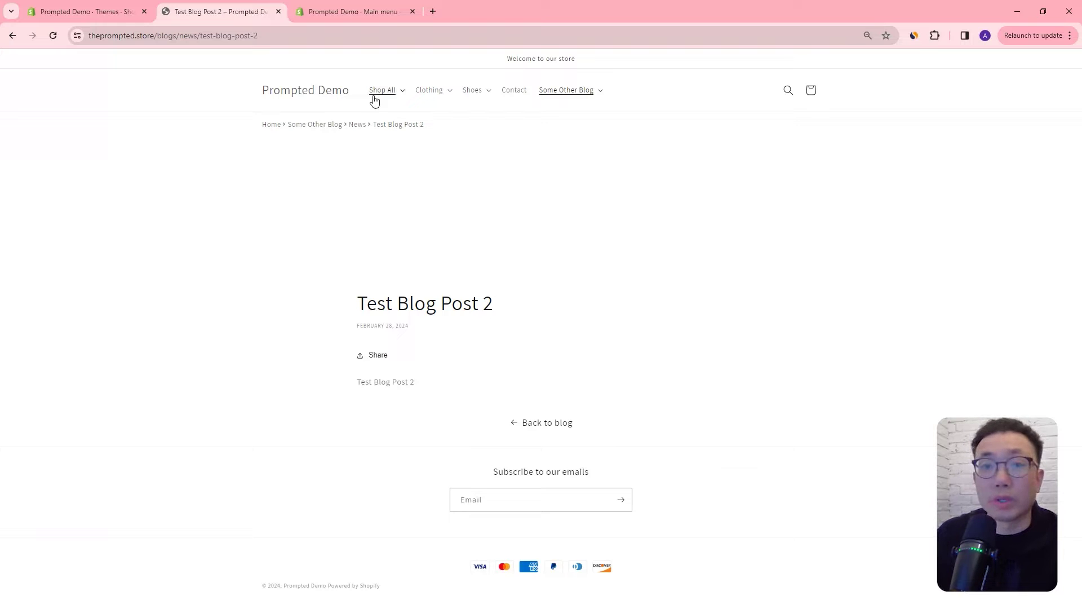
# Open Long Sleeves, follow breadcrumbs Clothing, Shop All, Home, then view the theme editor
pyautogui.click(432, 92)
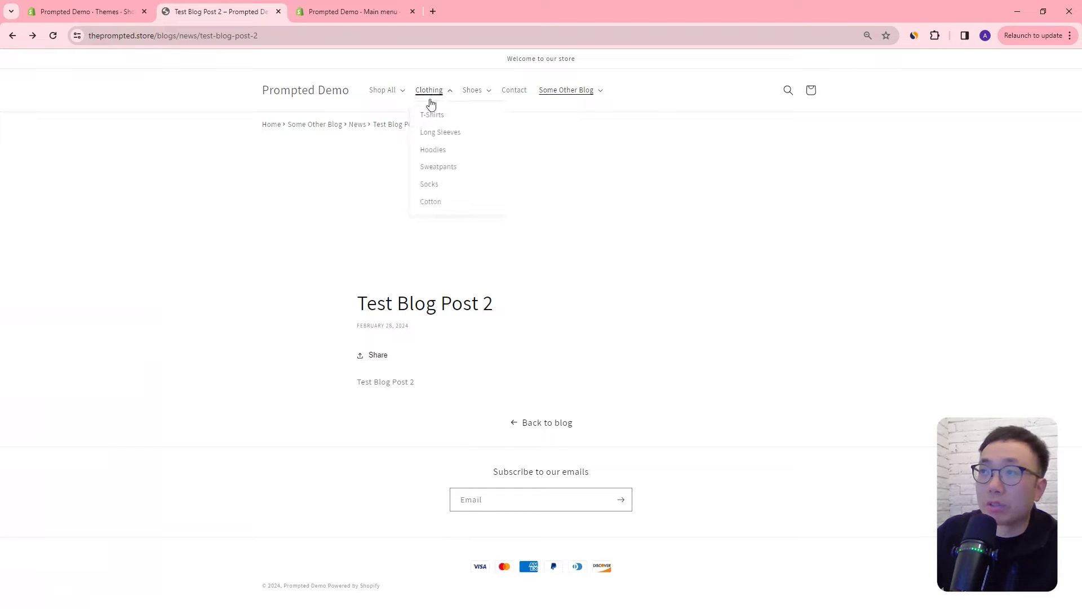
pyautogui.click(434, 136)
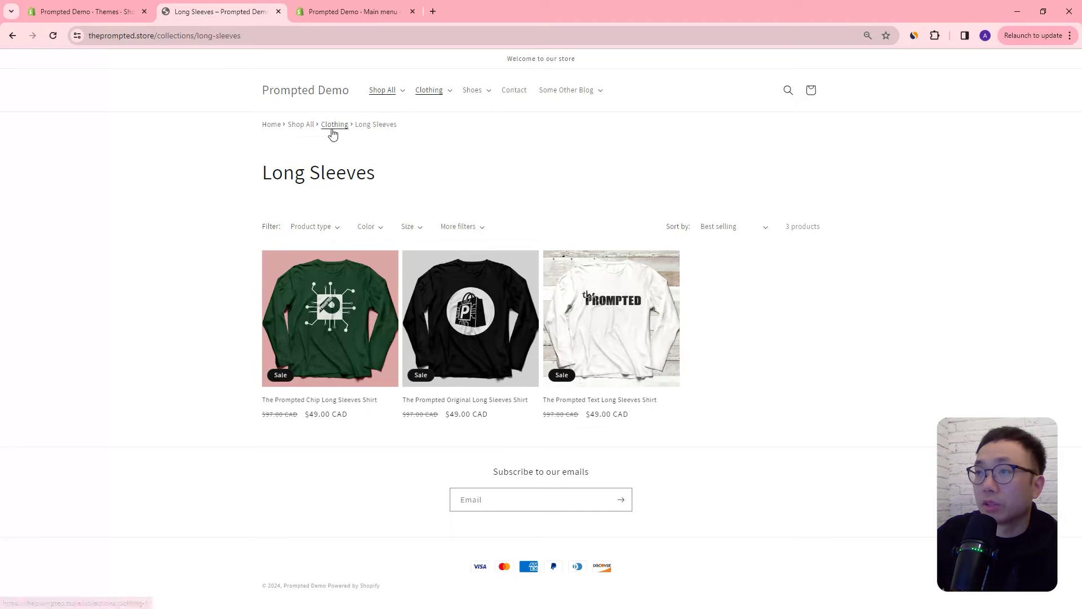
pyautogui.click(334, 125)
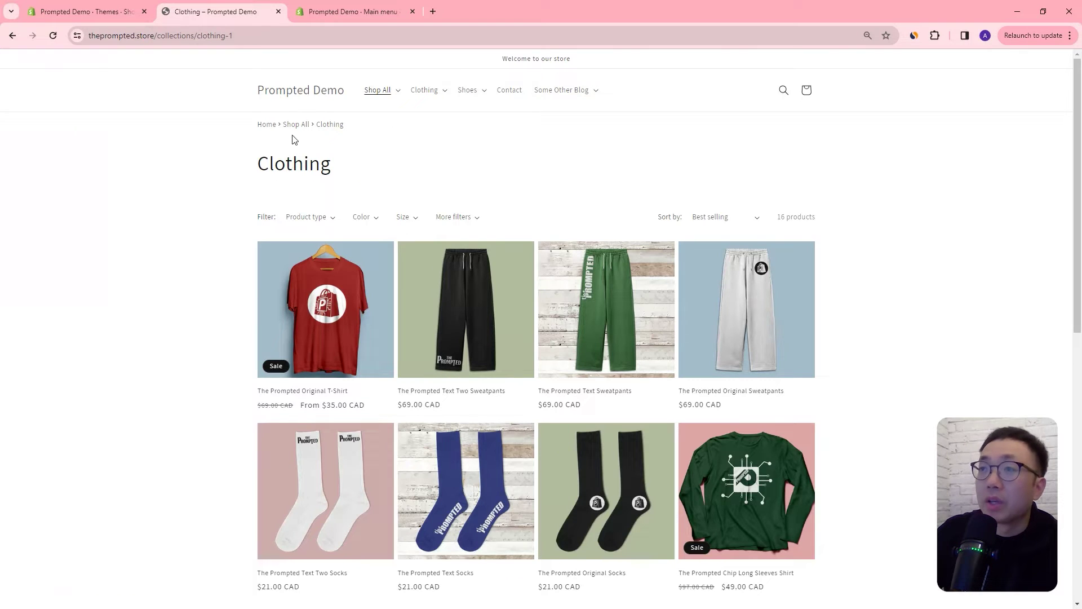
pyautogui.click(296, 126)
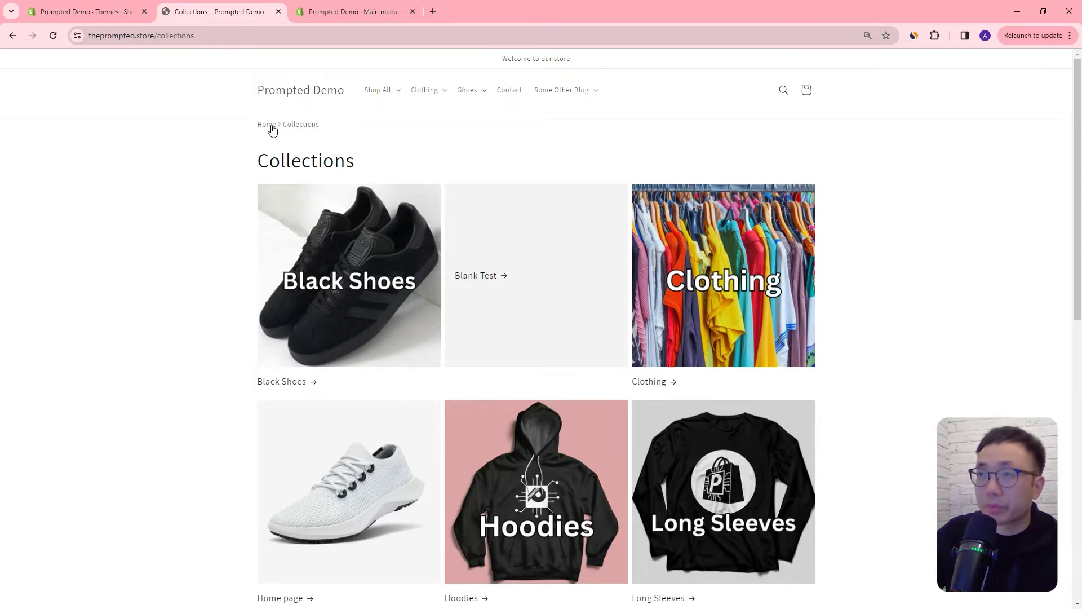
pyautogui.click(267, 125)
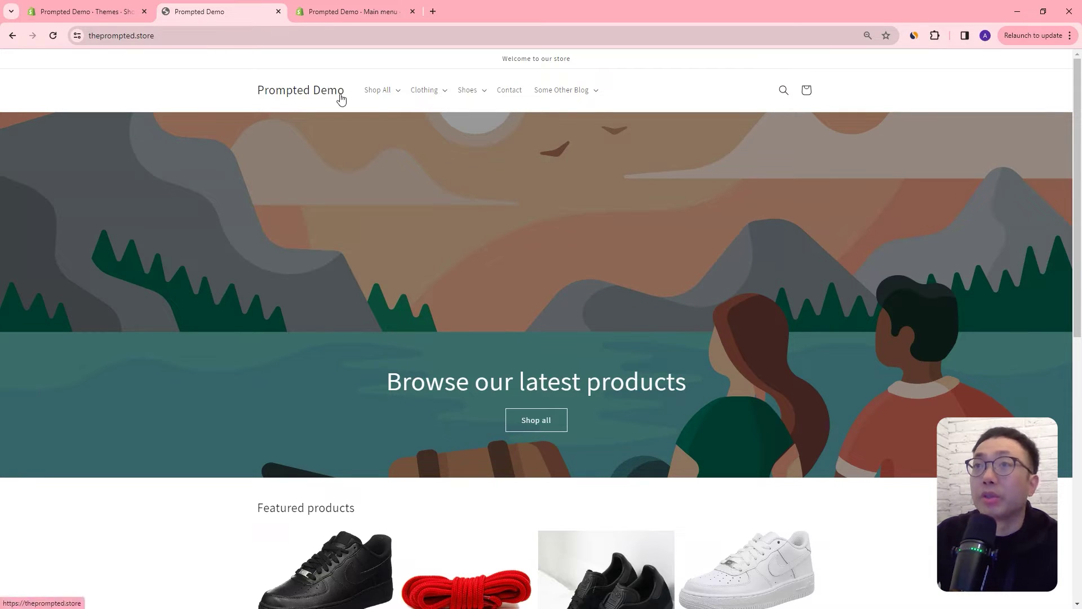
pyautogui.click(116, 14)
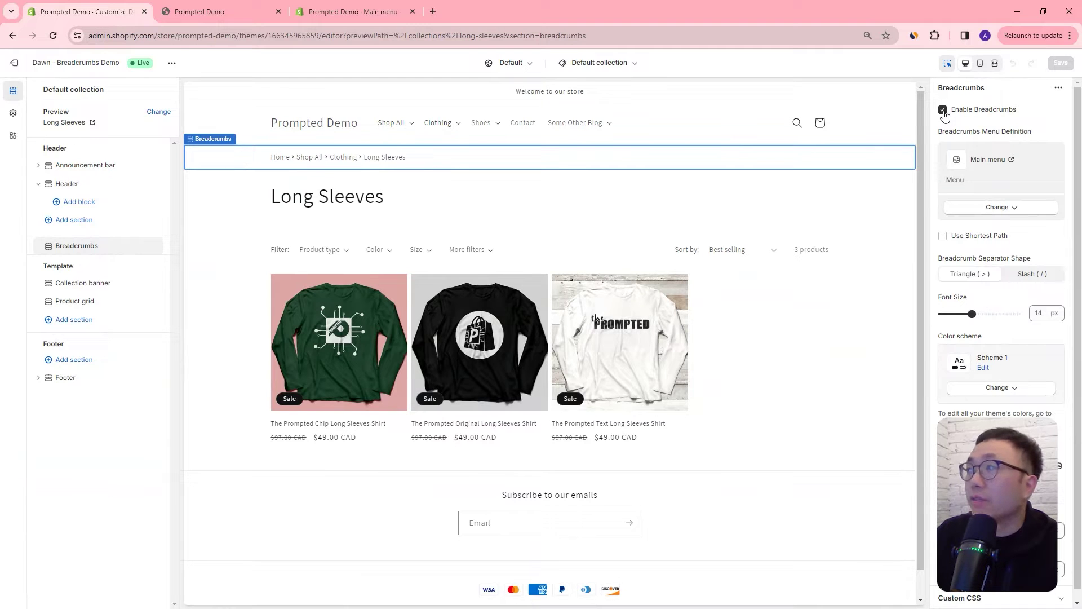
# Toggle Enable Breadcrumbs off and back on, then return to the Main menu
pyautogui.click(944, 112)
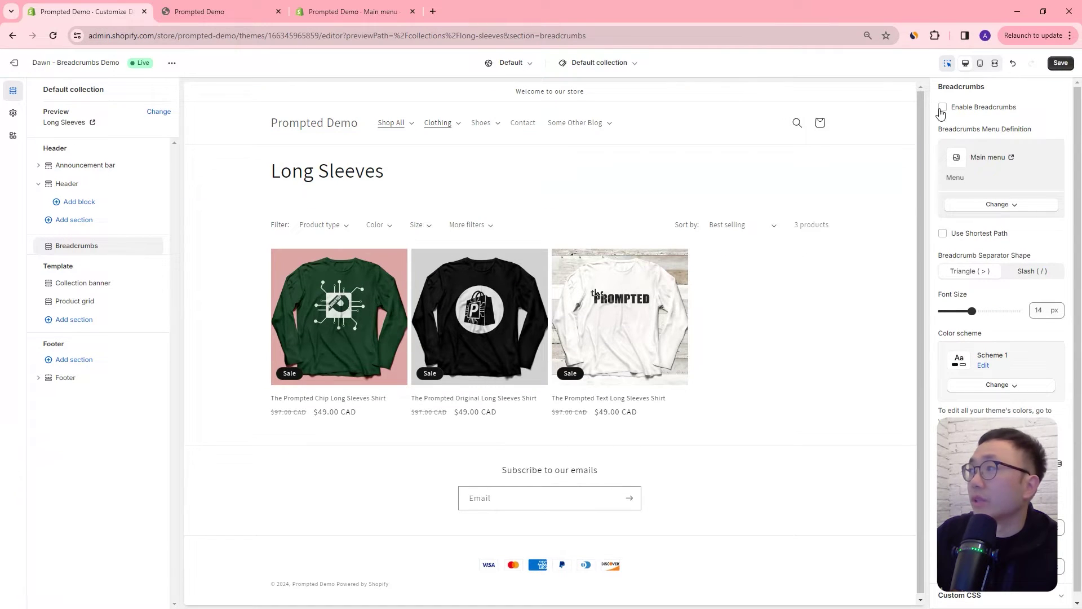
pyautogui.click(943, 109)
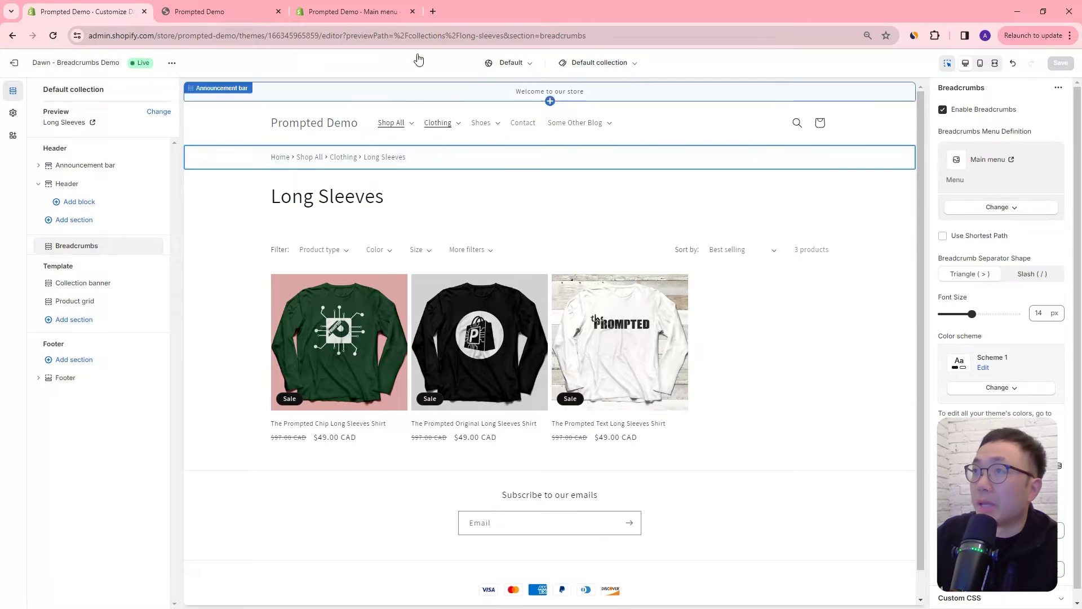
pyautogui.click(385, 17)
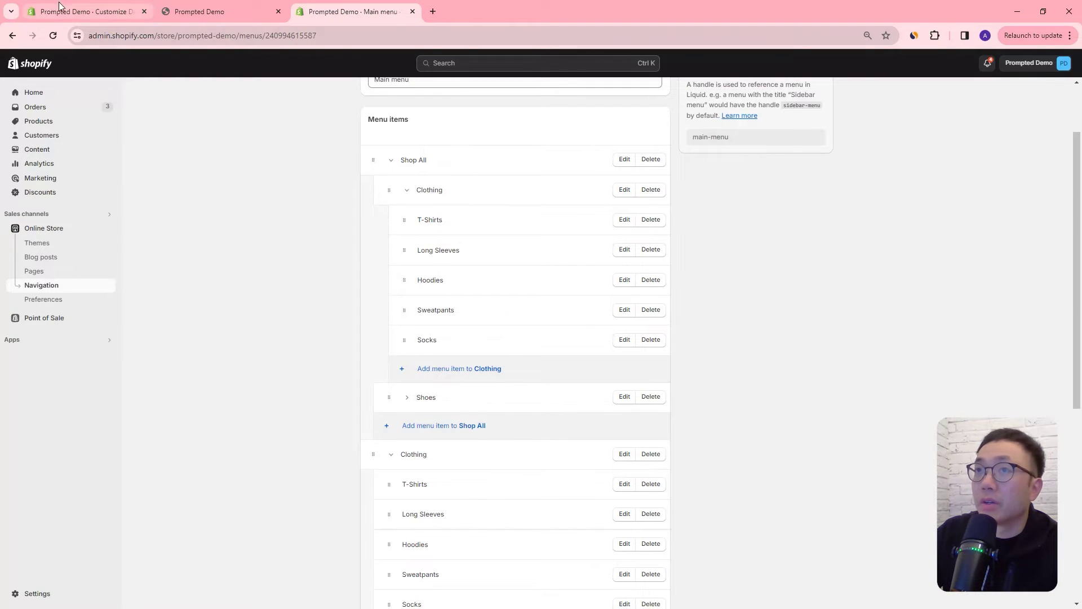
pyautogui.click(61, 11)
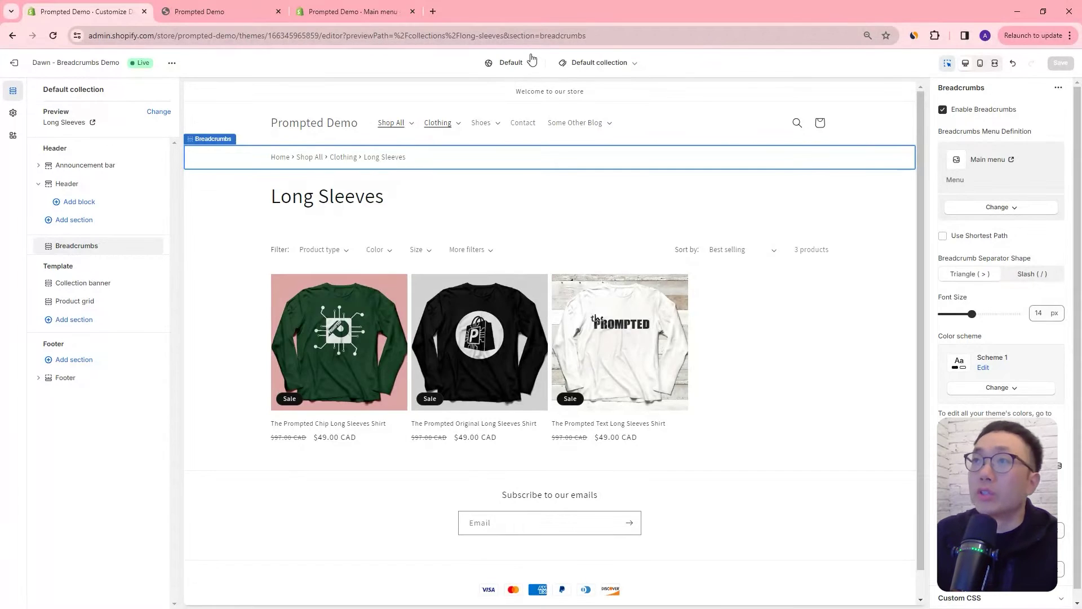
pyautogui.click(347, 18)
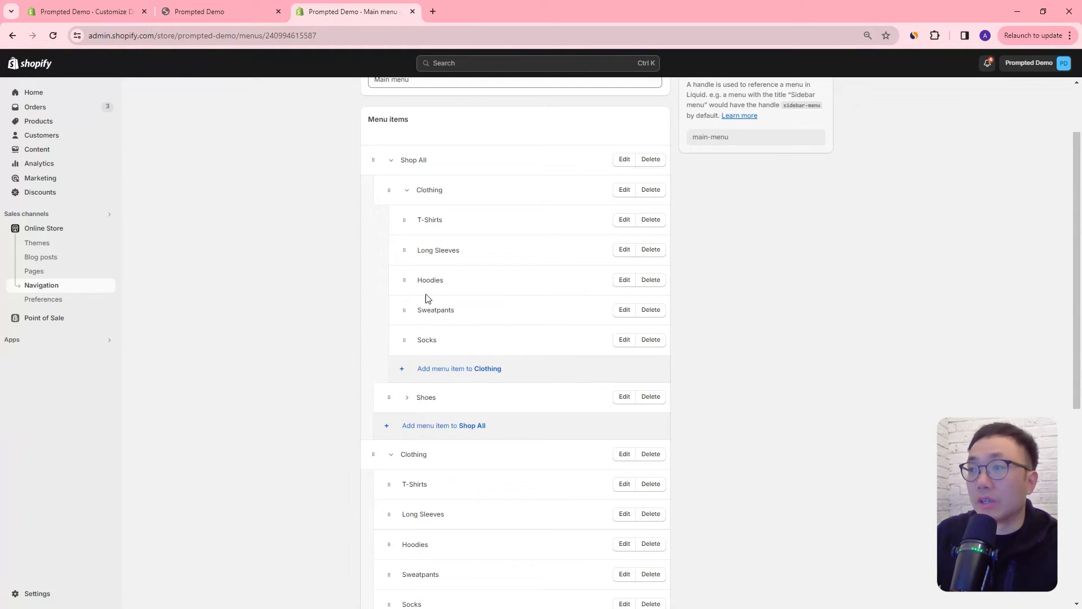
pyautogui.moveTo(449, 286); pyautogui.dragTo(412, 284)
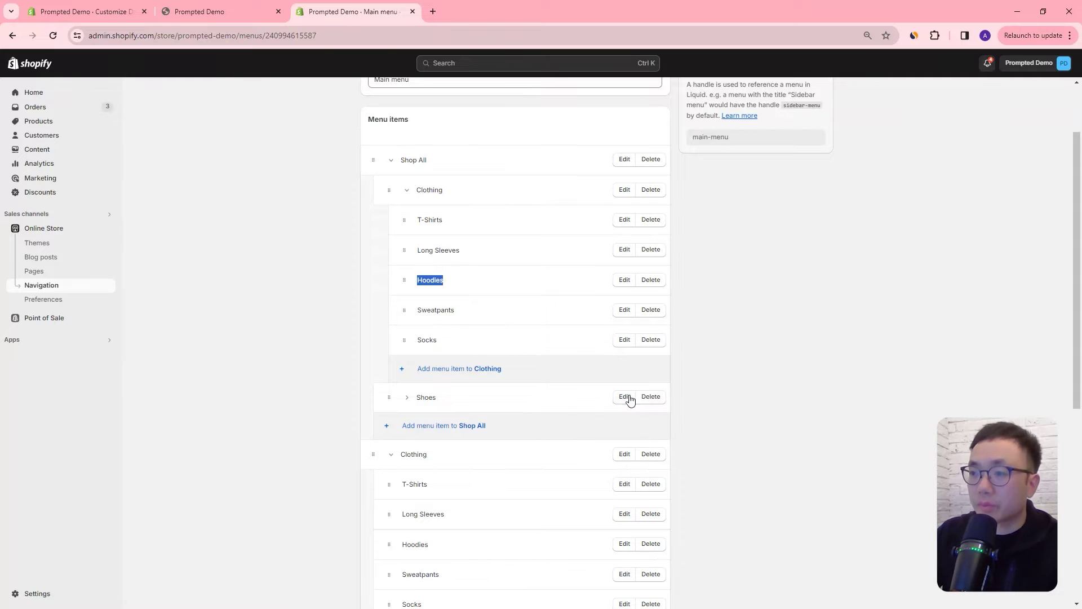
pyautogui.scroll(-2, 529, 420)
pyautogui.scroll(-1, 417, 488)
pyautogui.scroll(-1, 389, 548)
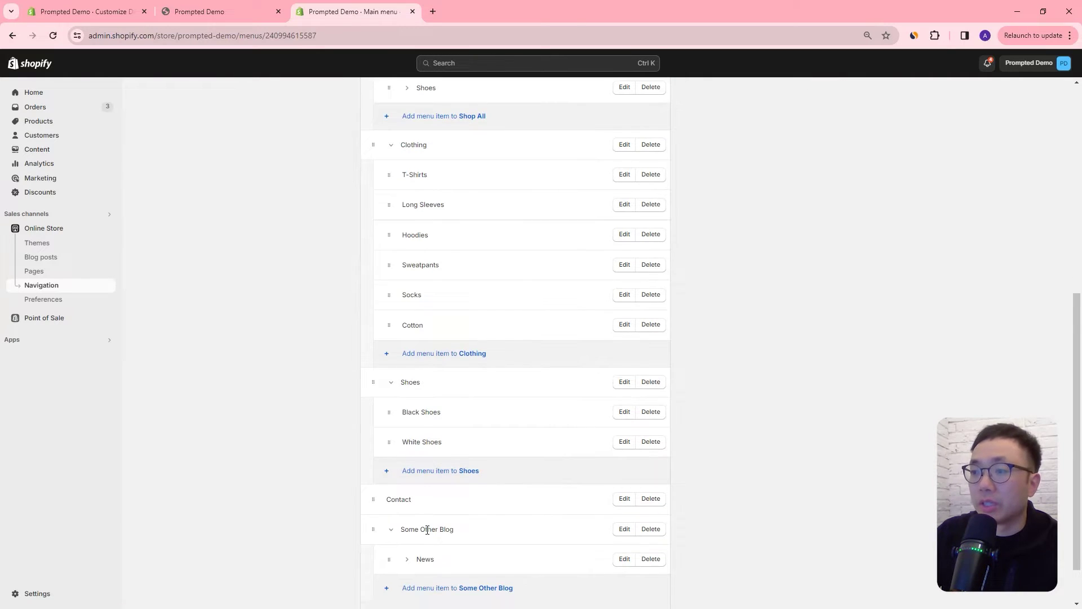
pyautogui.scroll(-1, 425, 527)
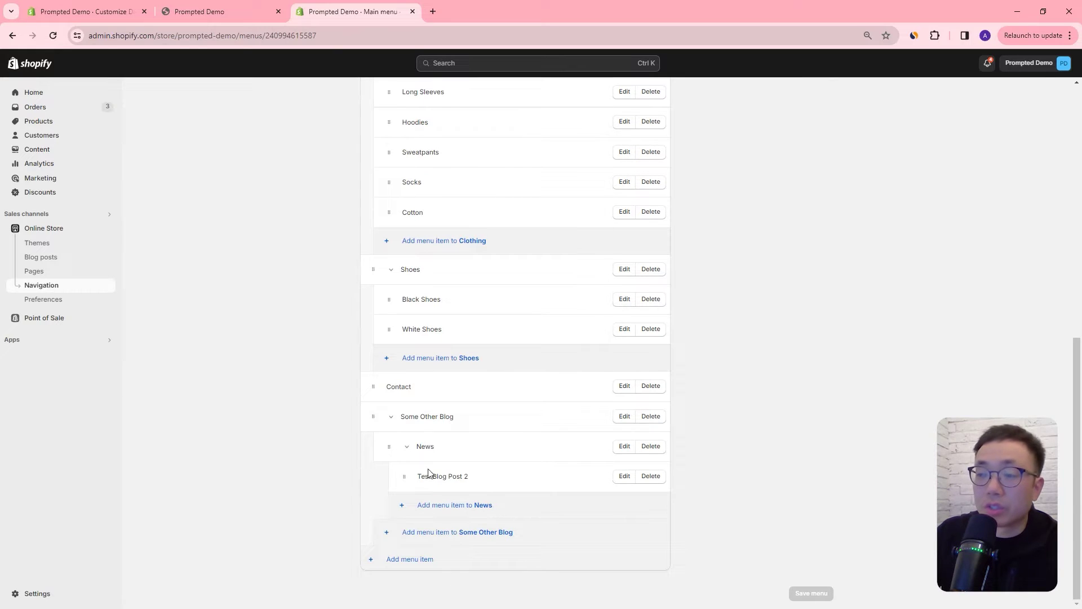
pyautogui.scroll(1, 483, 394)
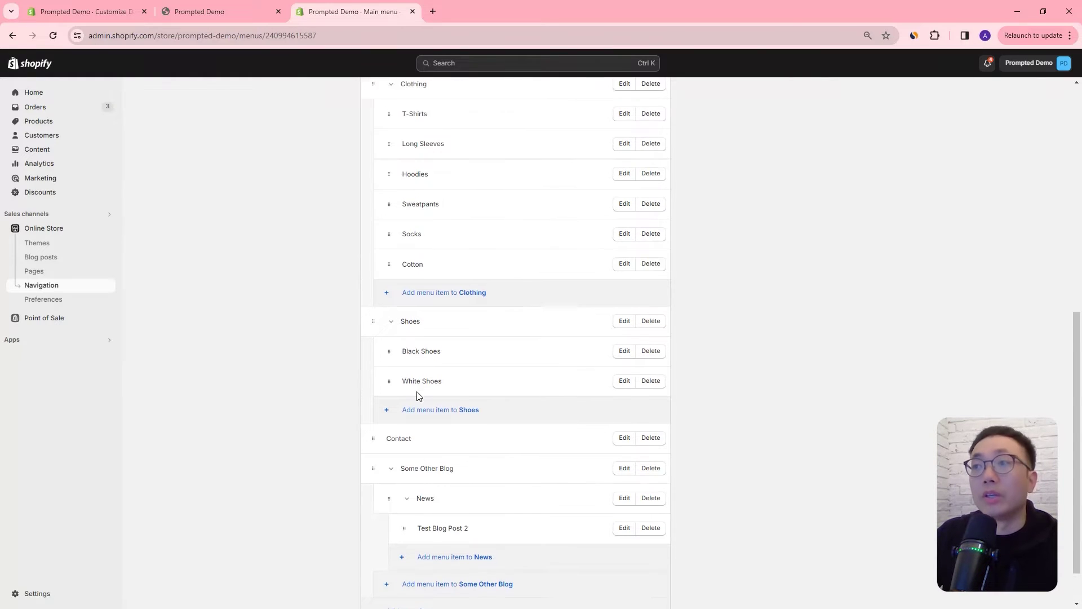
pyautogui.scroll(2, 415, 239)
pyautogui.scroll(2, 402, 220)
pyautogui.scroll(1, 403, 246)
pyautogui.scroll(1, 402, 246)
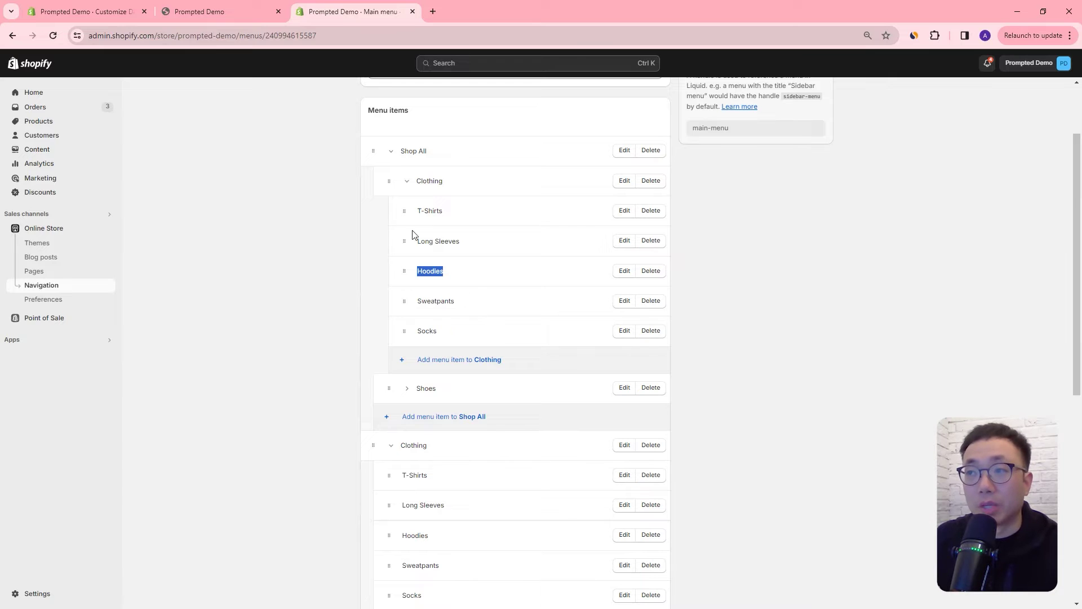
pyautogui.click(107, 15)
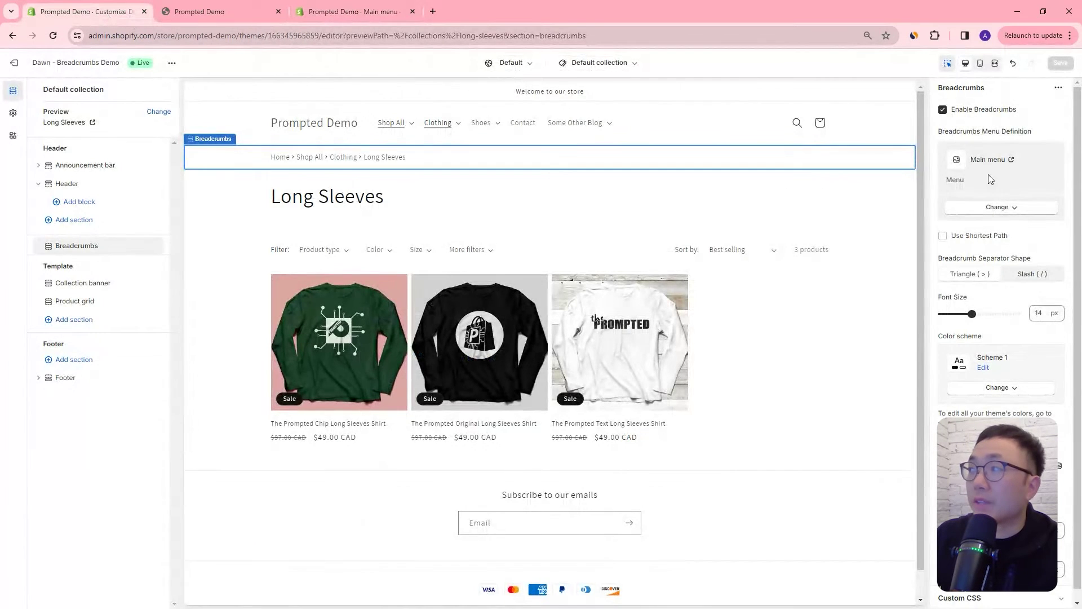
pyautogui.click(1007, 209)
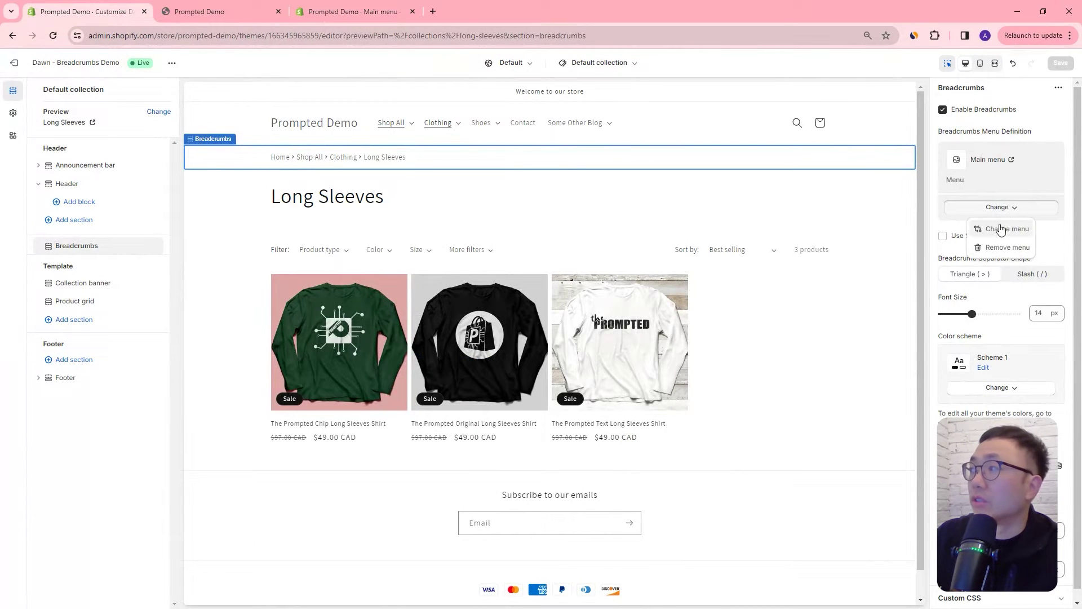
pyautogui.click(1000, 230)
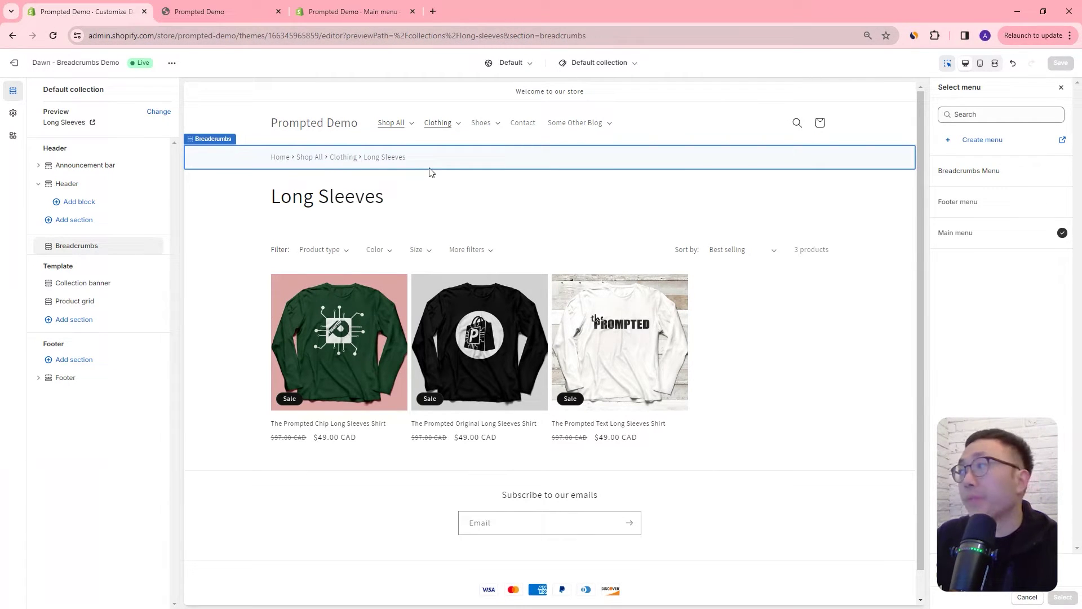
pyautogui.click(1062, 87)
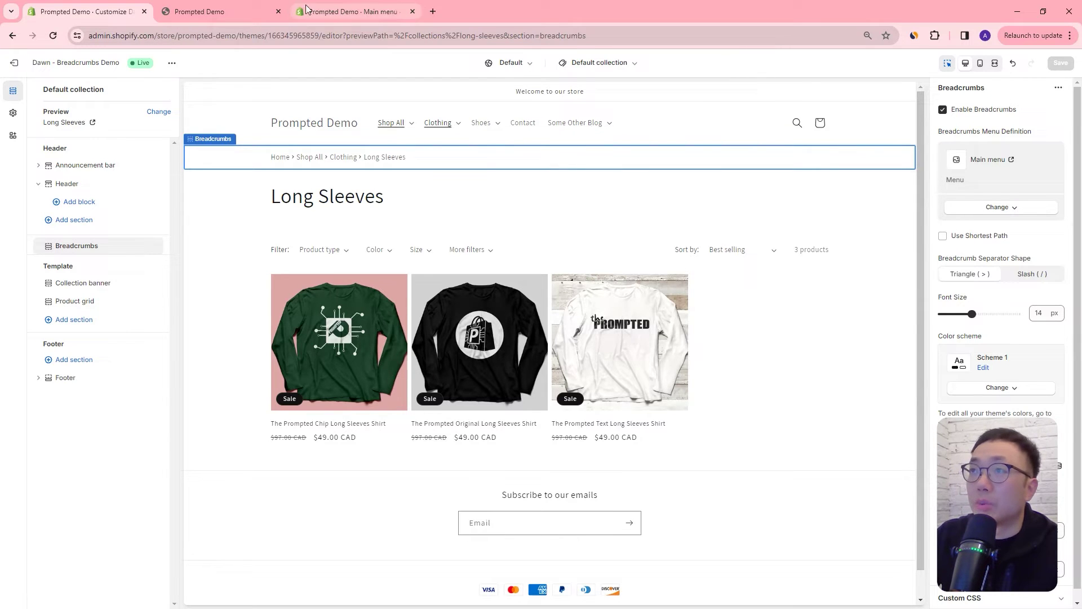
pyautogui.click(407, 129)
pyautogui.click(407, 128)
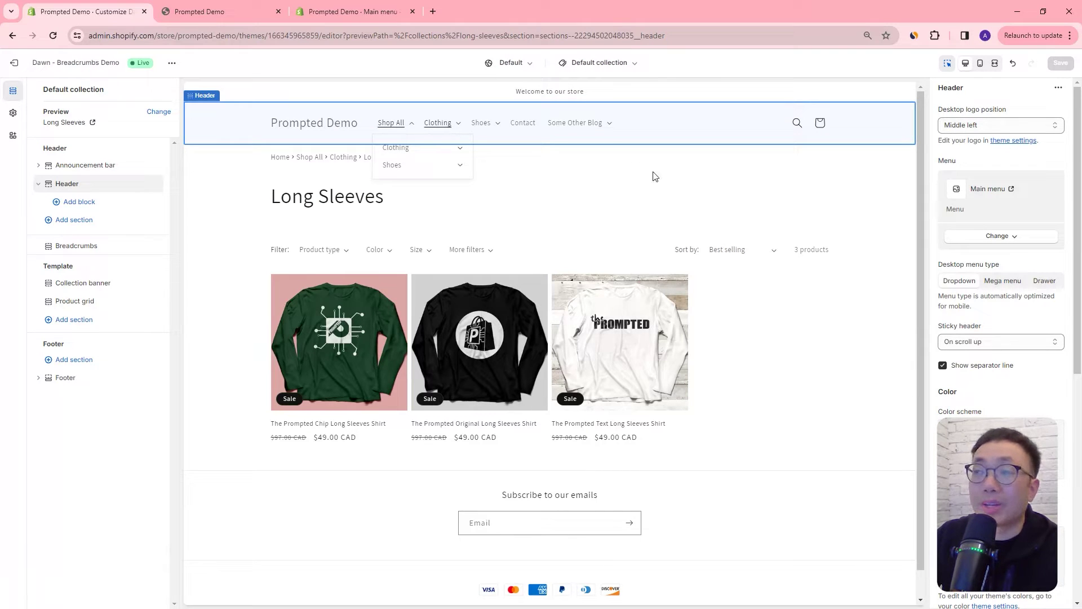
pyautogui.click(667, 178)
pyautogui.moveTo(617, 126)
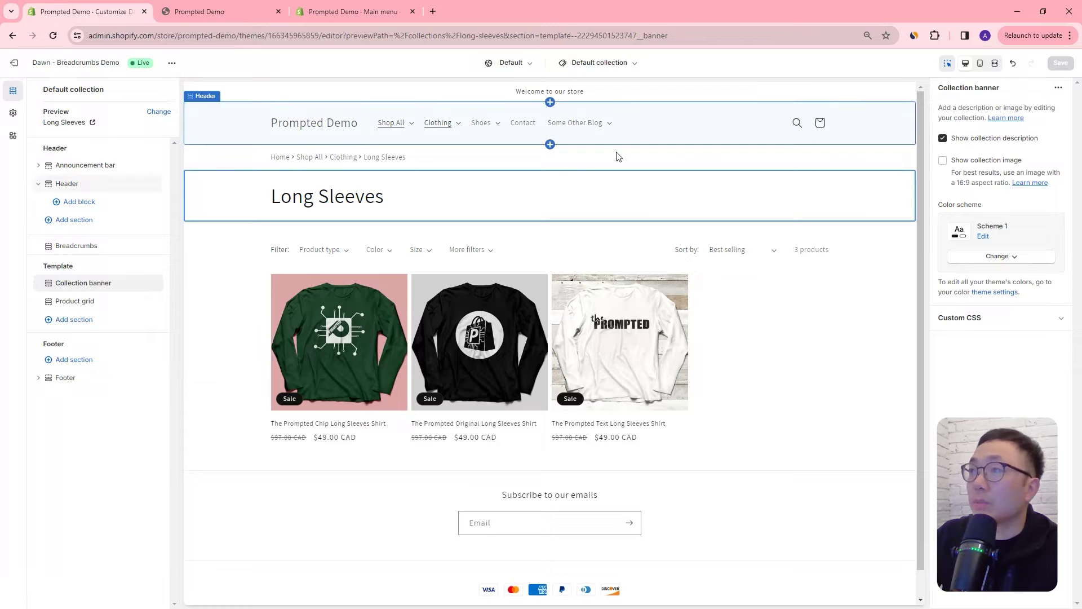
pyautogui.click(588, 160)
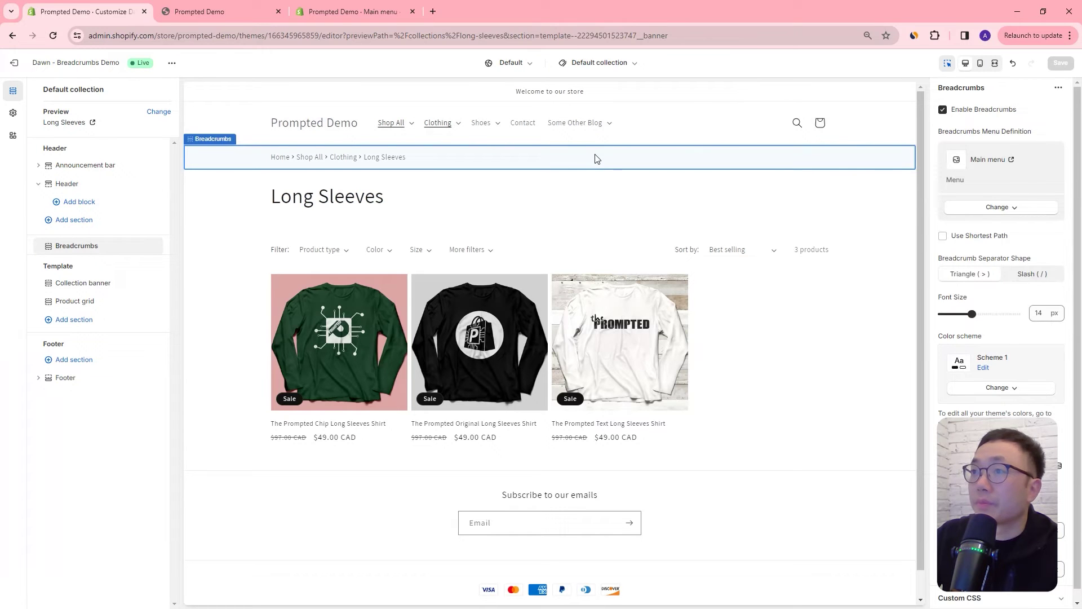
pyautogui.click(982, 239)
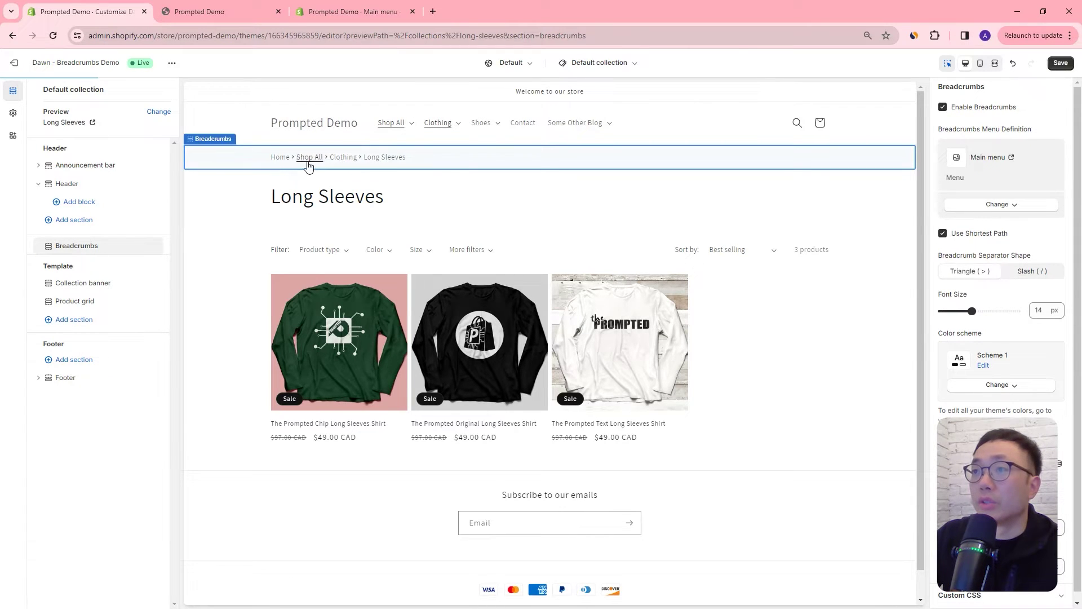
pyautogui.click(980, 239)
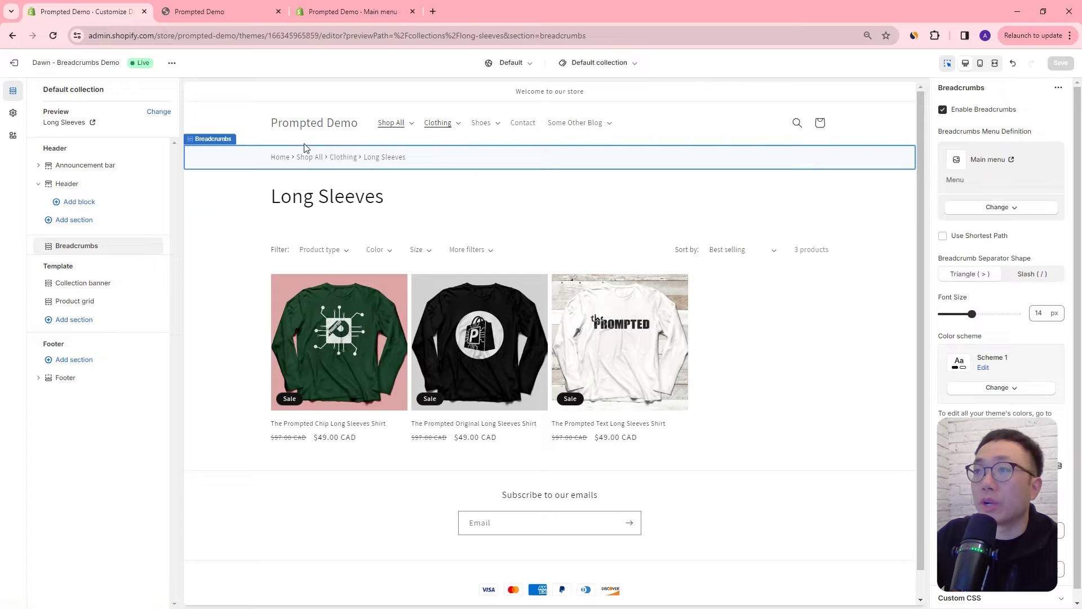
pyautogui.click(1026, 272)
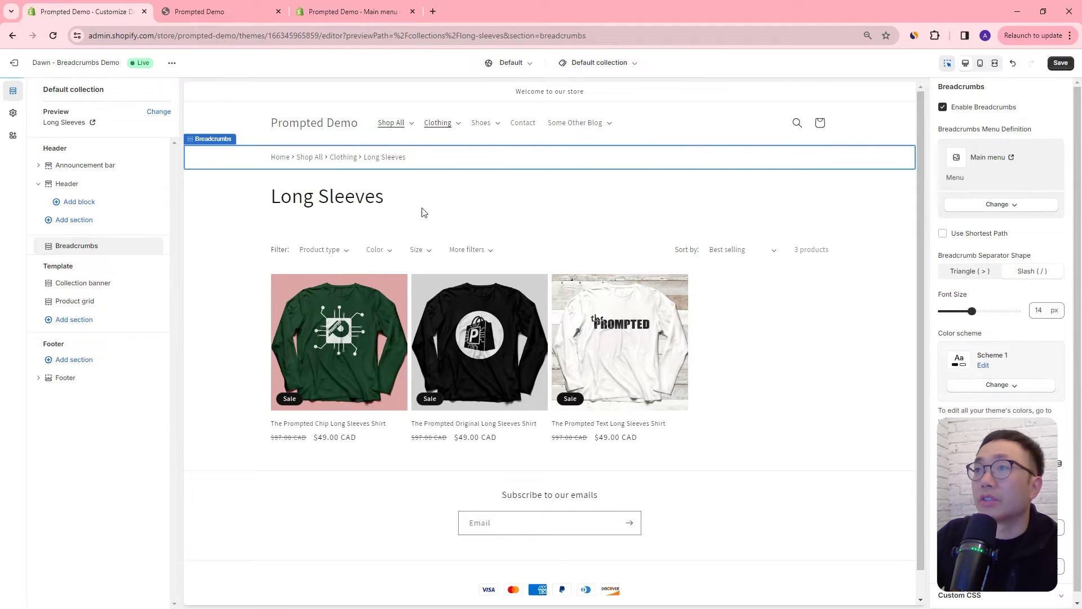
pyautogui.click(973, 273)
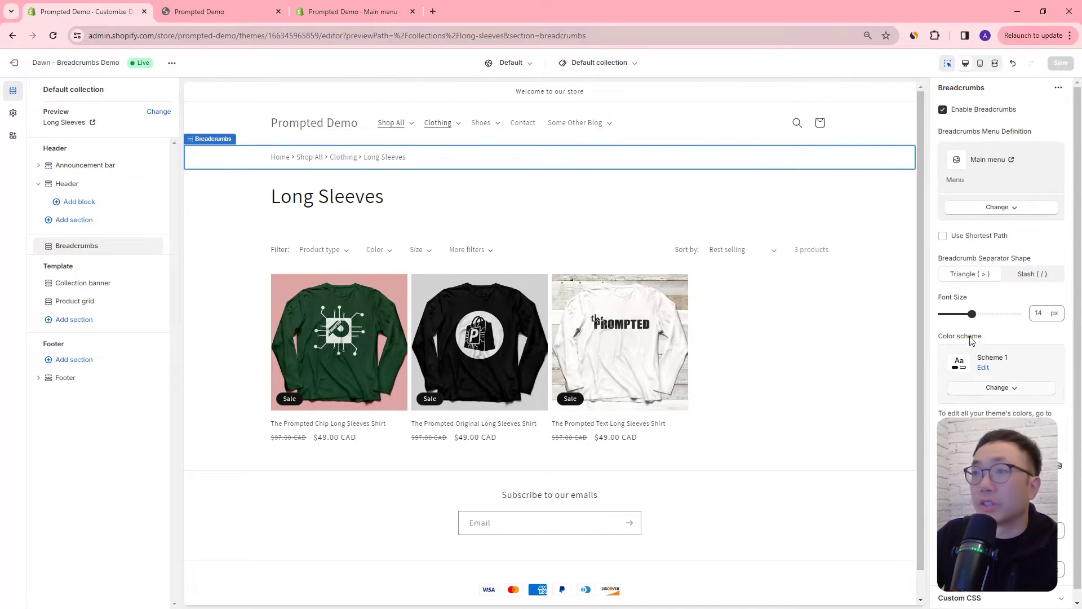
pyautogui.moveTo(973, 314)
pyautogui.mouseDown()
pyautogui.moveTo(987, 312)
pyautogui.moveTo(973, 313)
pyautogui.mouseUp()
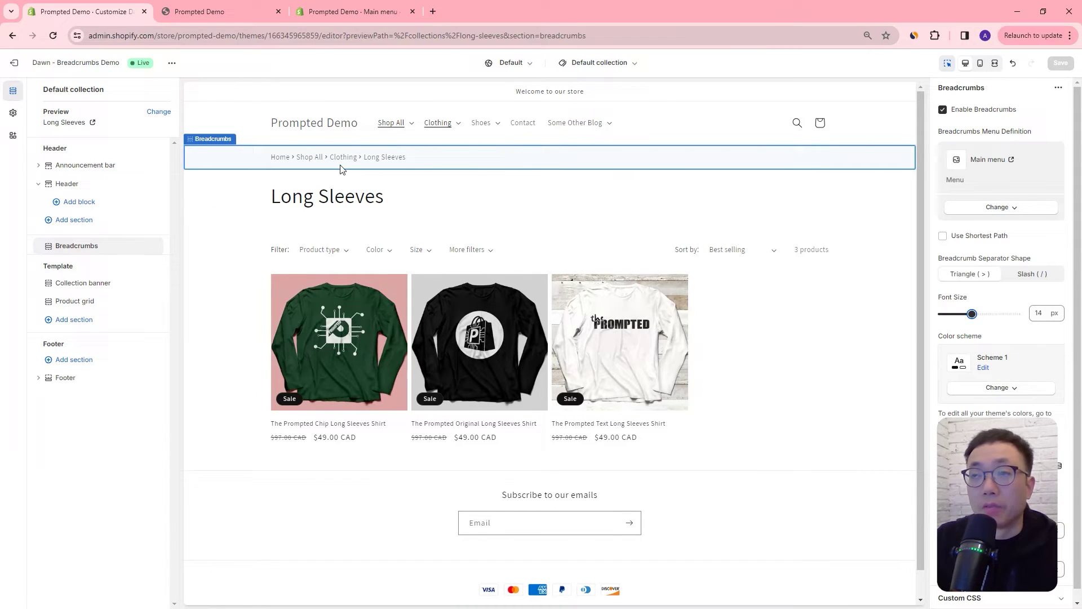
pyautogui.click(1003, 387)
pyautogui.click(1000, 518)
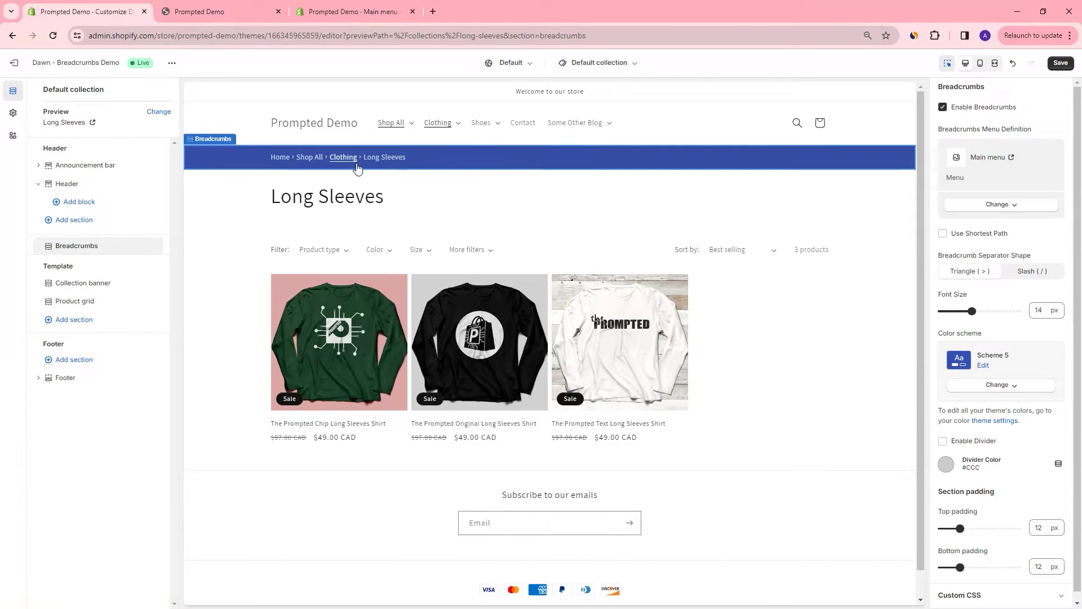
pyautogui.click(1024, 395)
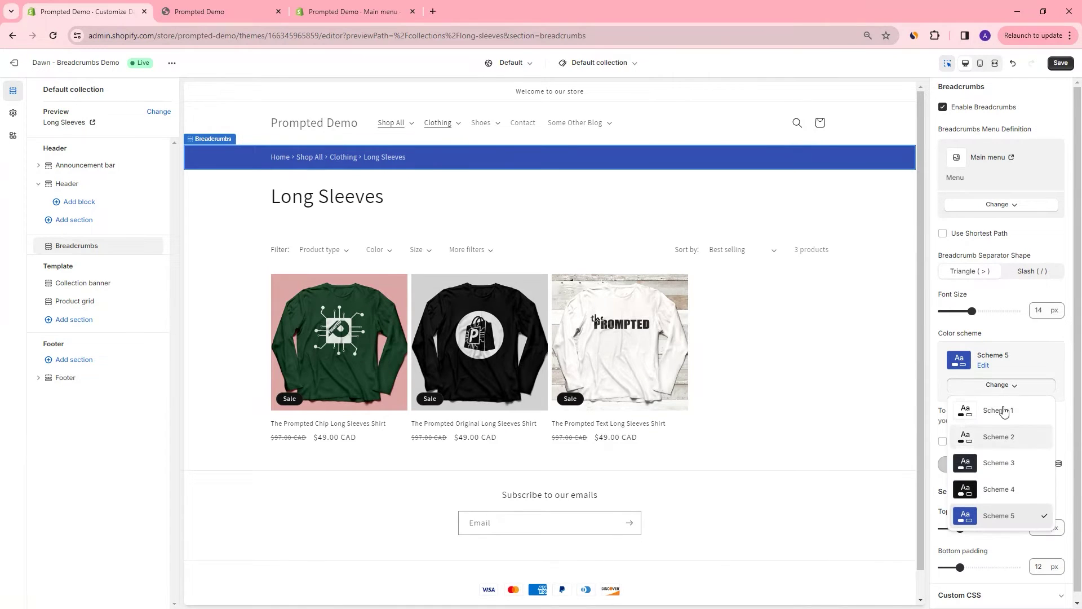
pyautogui.click(989, 409)
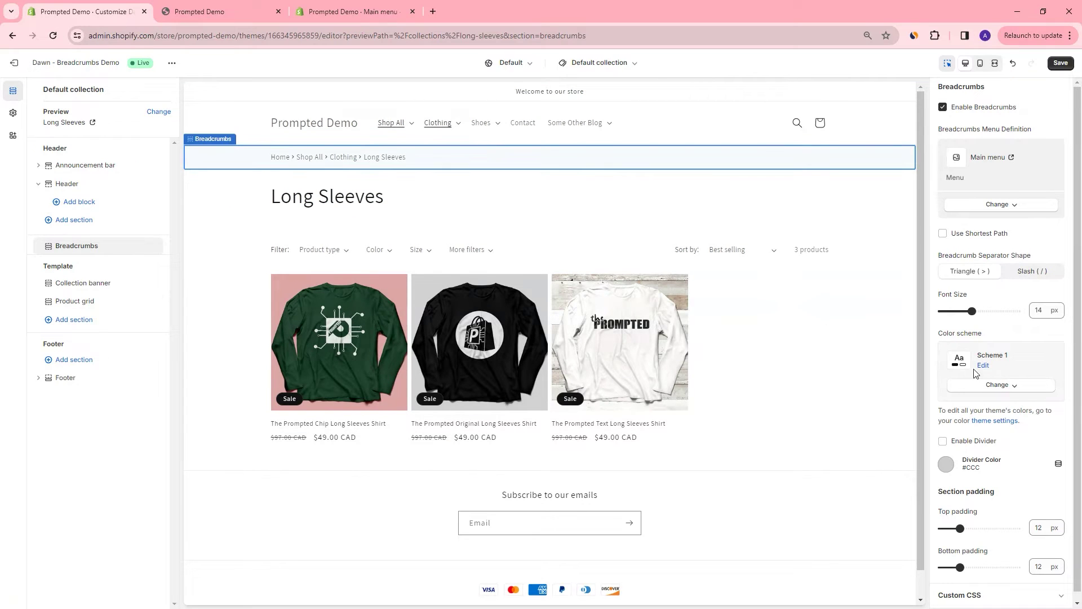
pyautogui.scroll(-1, 974, 373)
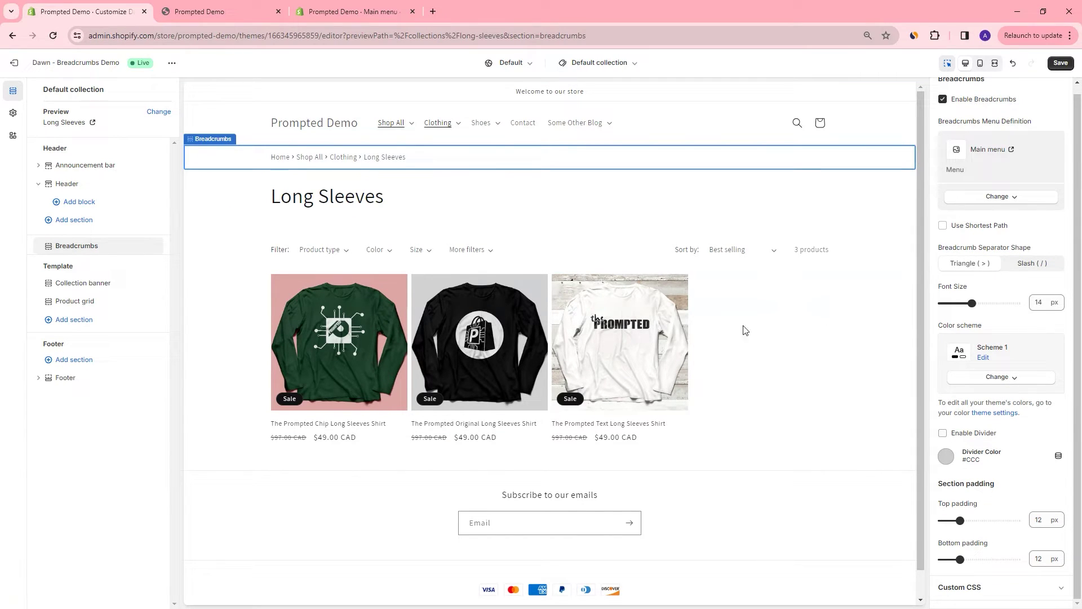
# Enable the breadcrumbs divider and set its colour to red #ED0000
pyautogui.click(977, 436)
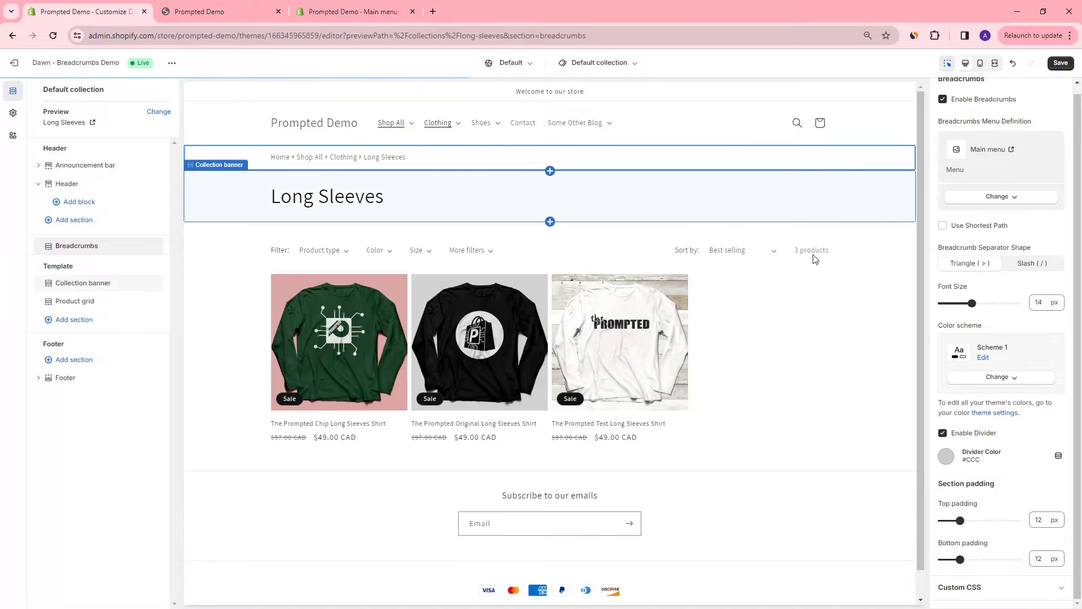
pyautogui.click(754, 309)
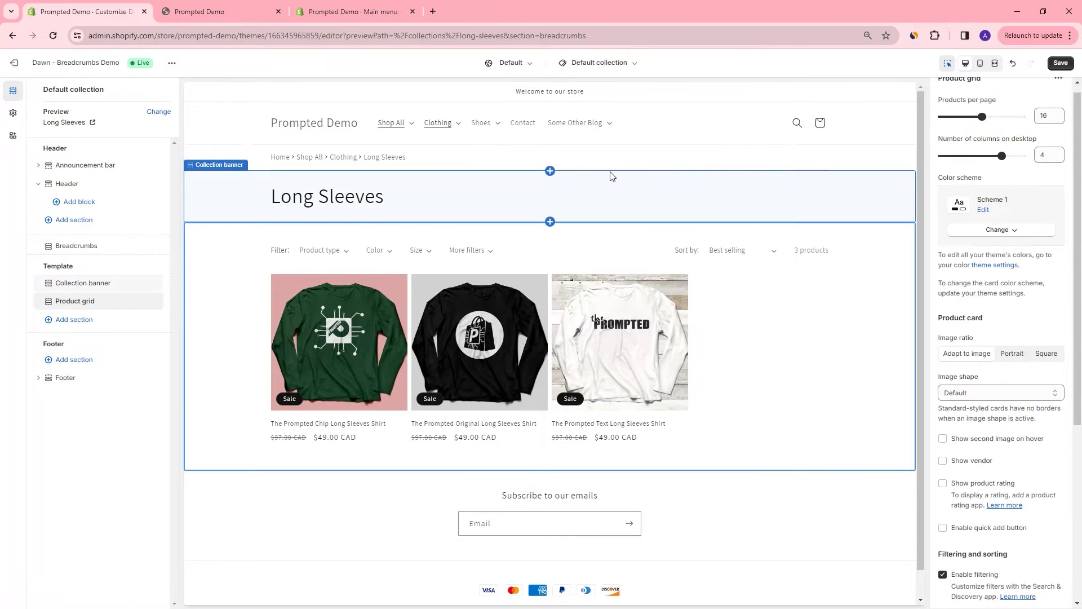
pyautogui.click(669, 129)
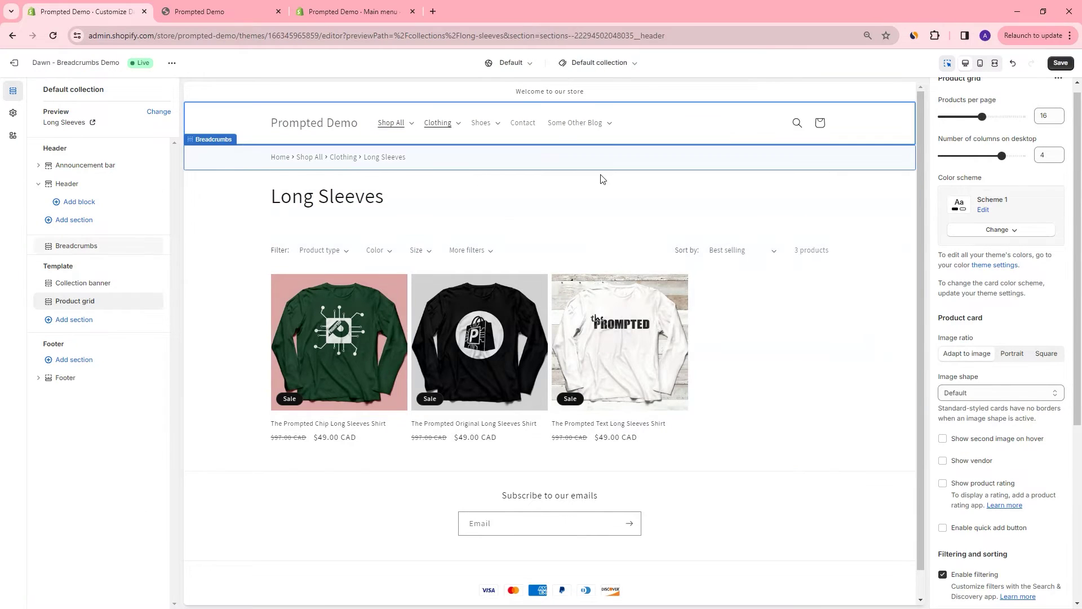
pyautogui.click(668, 157)
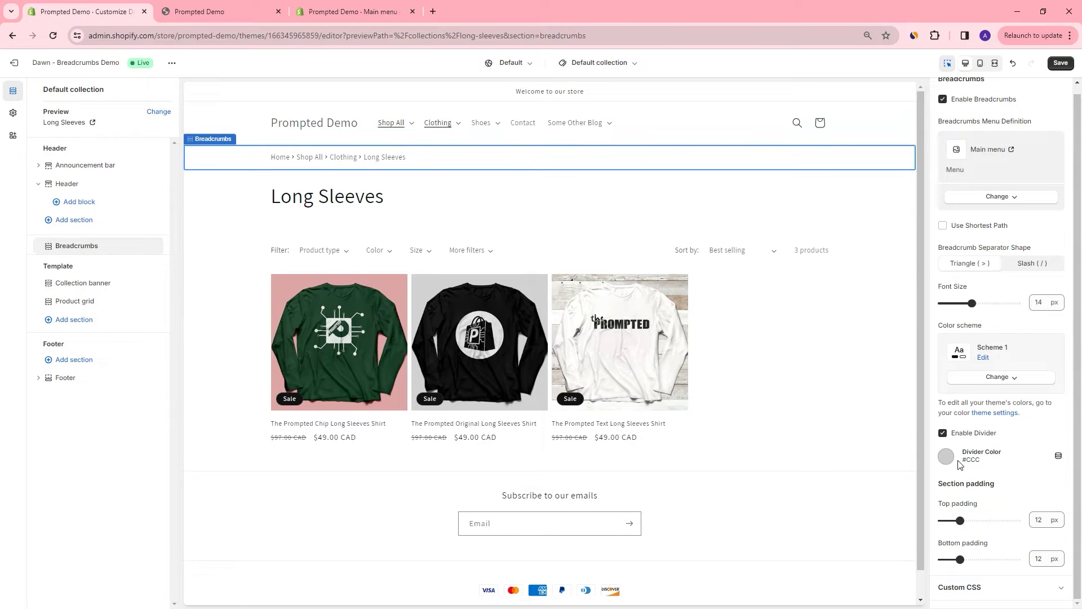
pyautogui.click(946, 458)
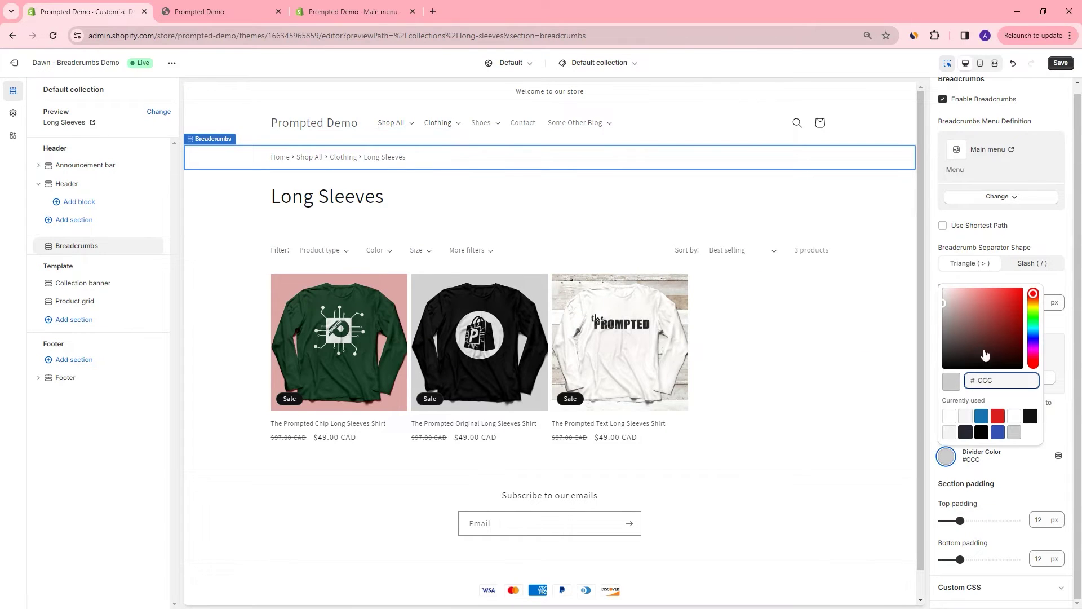
pyautogui.click(1019, 295)
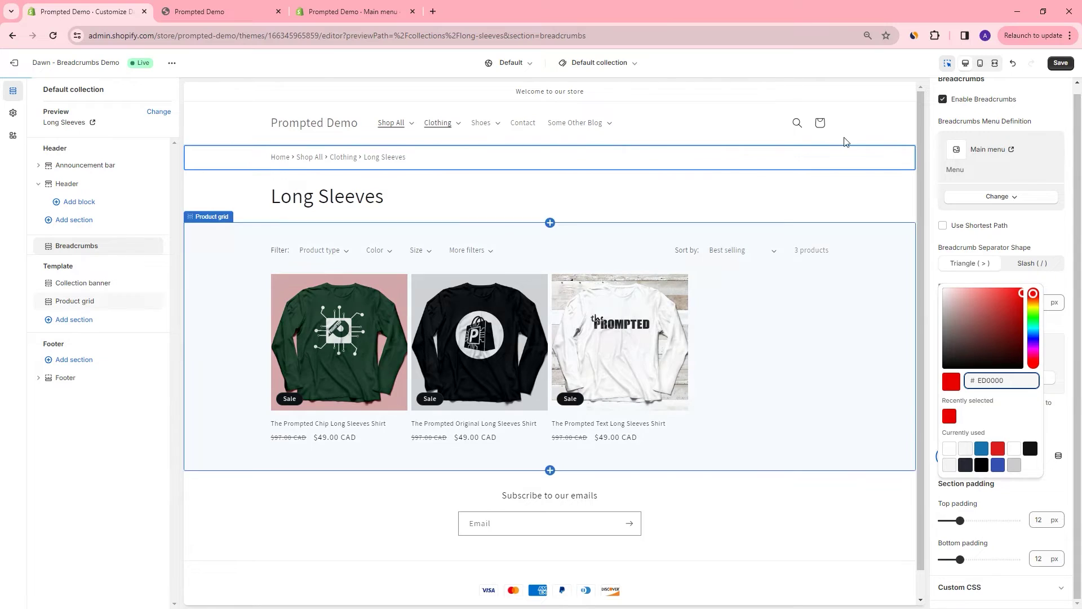
pyautogui.click(848, 114)
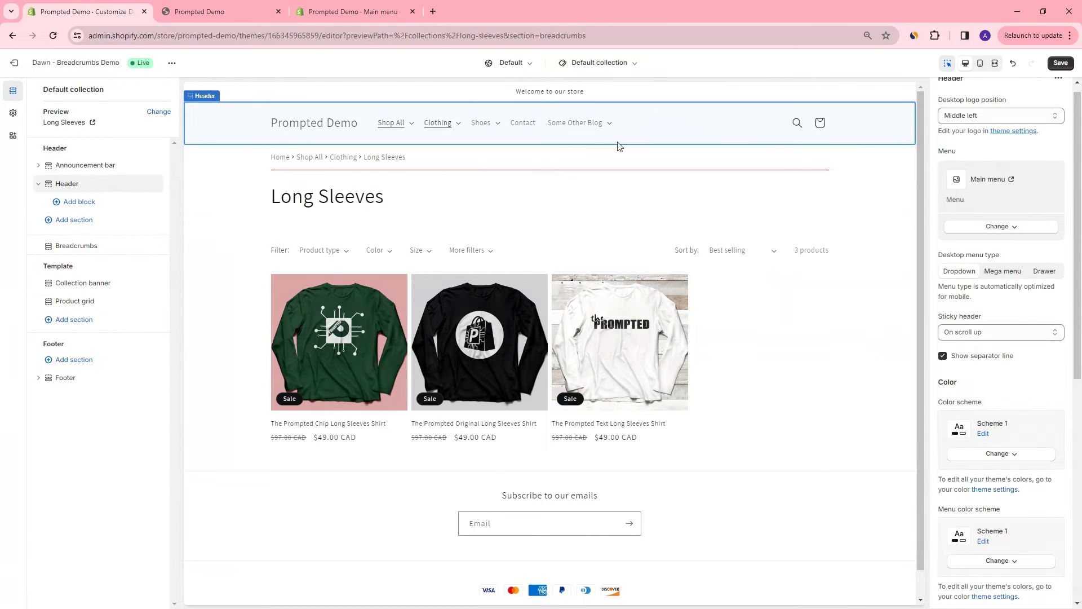
pyautogui.click(497, 166)
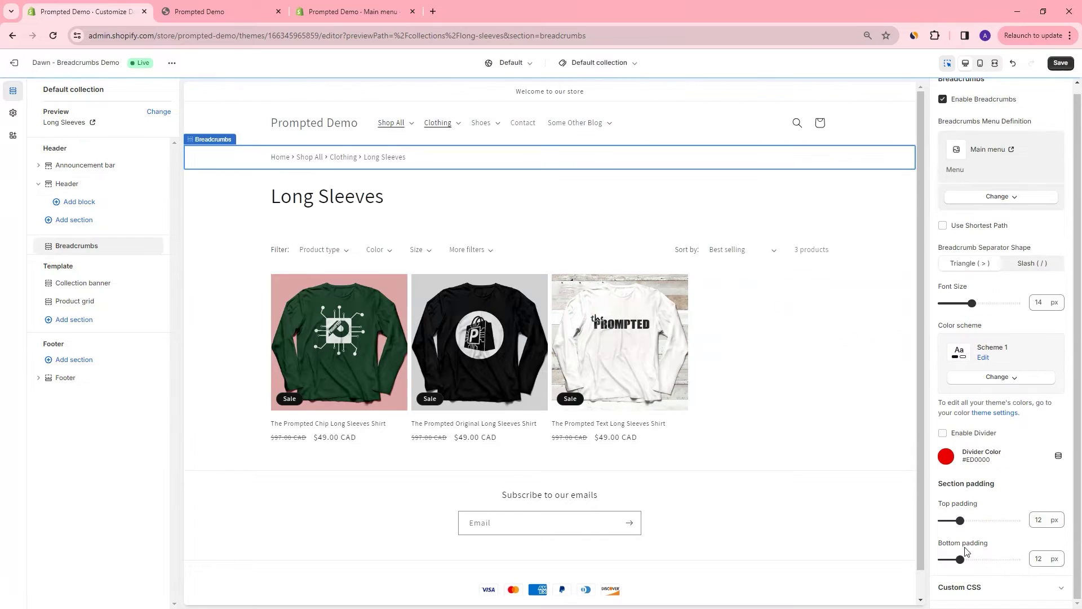
# Set breadcrumbs top and bottom padding to 12 px and exit the theme editor
pyautogui.click(990, 520)
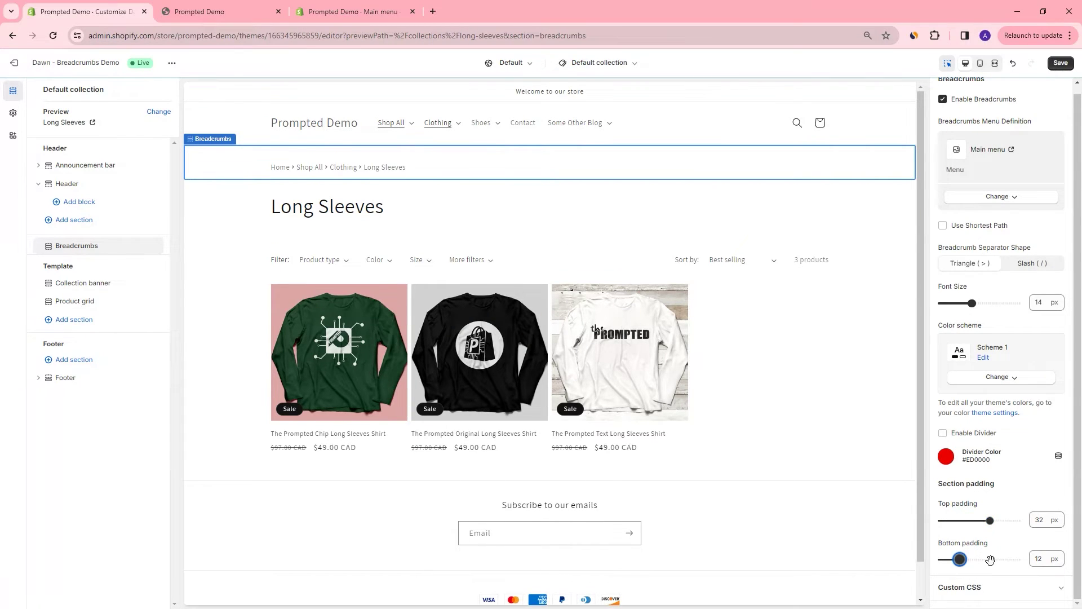
pyautogui.moveTo(960, 559); pyautogui.dragTo(996, 559)
pyautogui.press('Home')
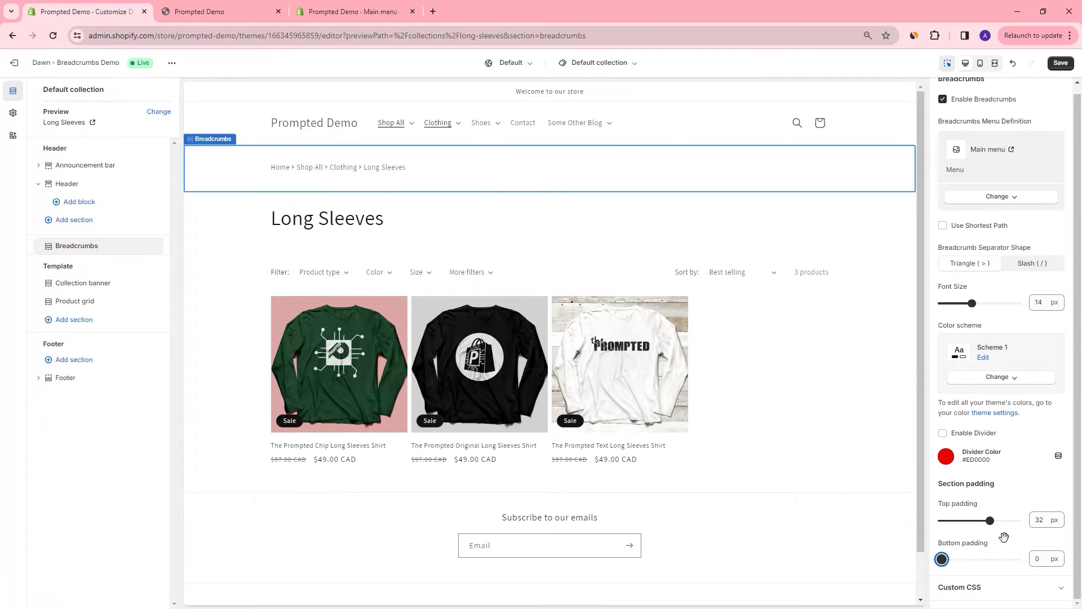
pyautogui.moveTo(990, 521); pyautogui.dragTo(882, 549)
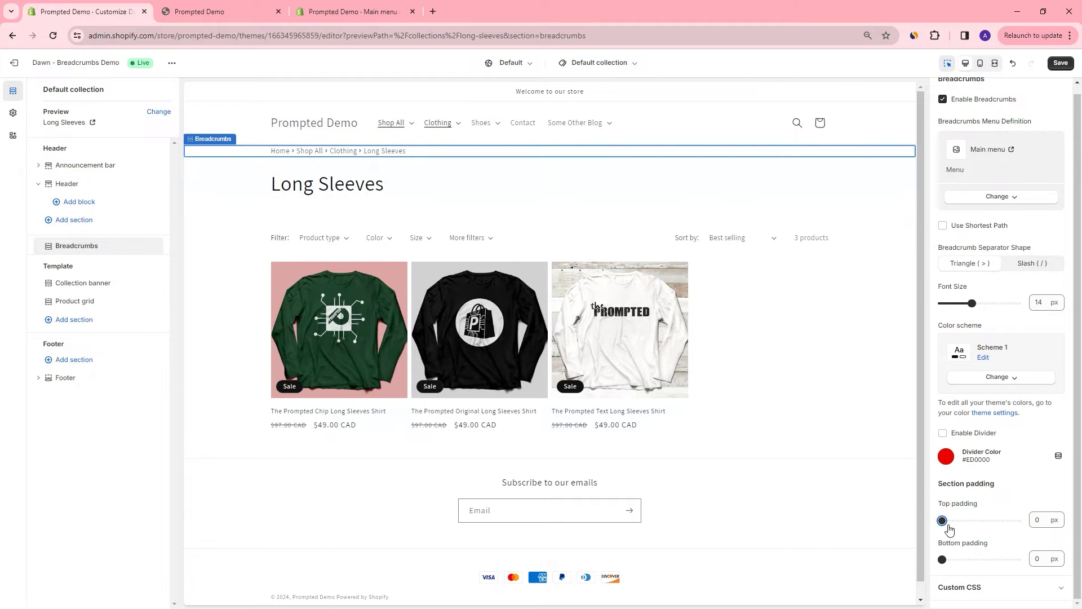
pyautogui.moveTo(943, 521); pyautogui.dragTo(959, 521)
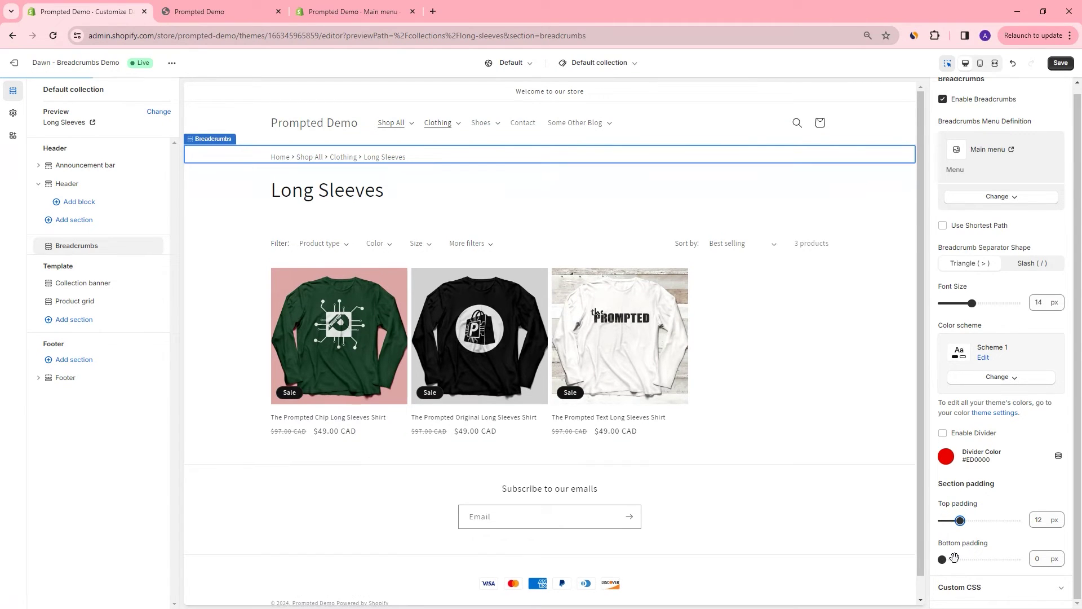
pyautogui.moveTo(943, 559); pyautogui.dragTo(960, 560)
pyautogui.click(1015, 588)
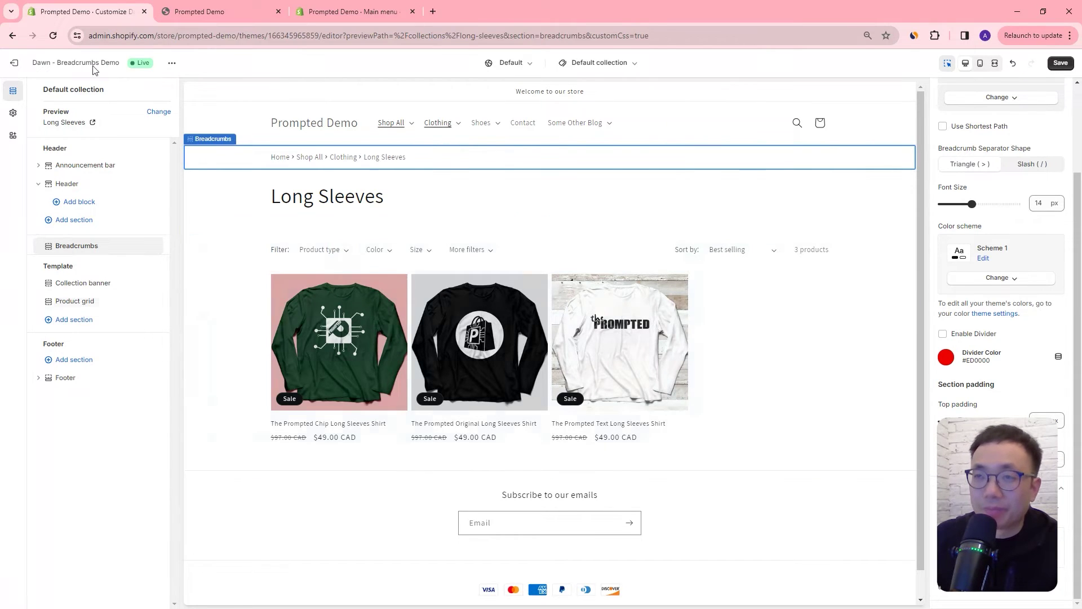
pyautogui.click(16, 63)
# Leave without saving, add a fresh Dawn theme, and publish it as current
pyautogui.click(664, 356)
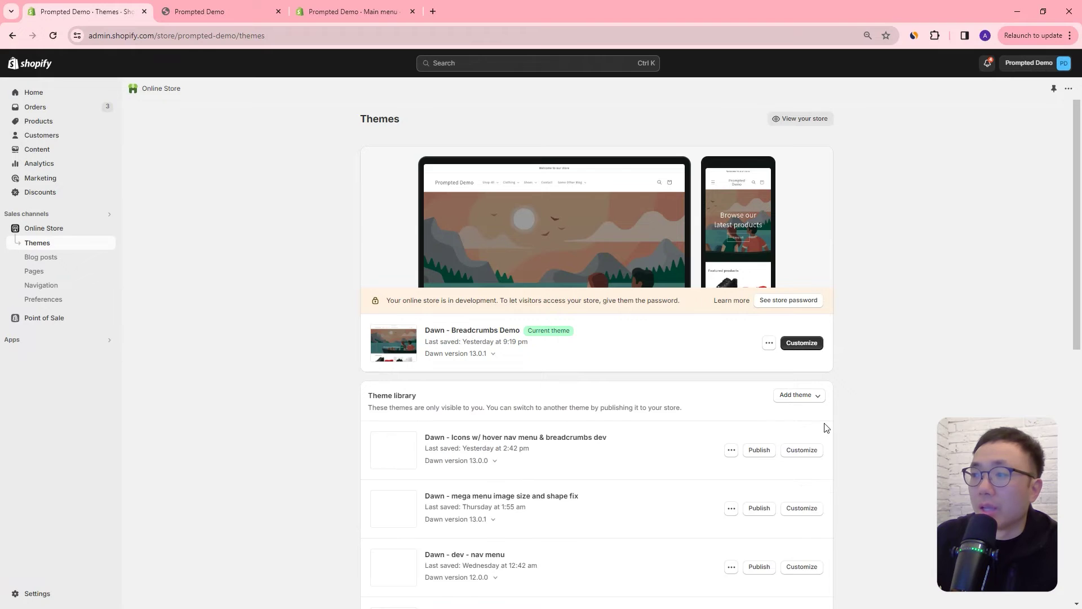
pyautogui.scroll(-3, 885, 415)
pyautogui.scroll(-2, 857, 404)
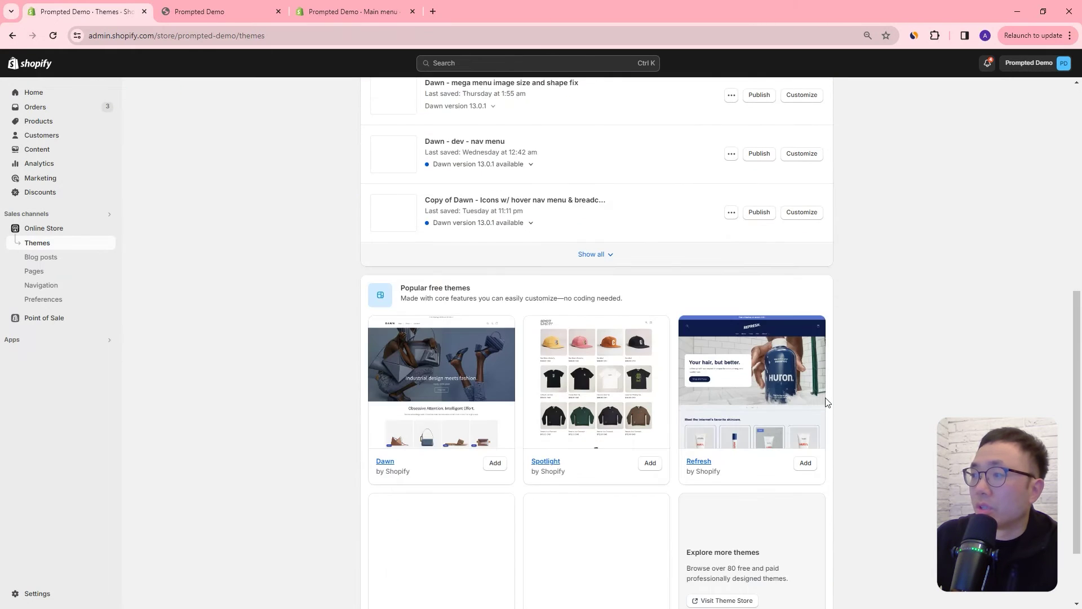
pyautogui.click(493, 462)
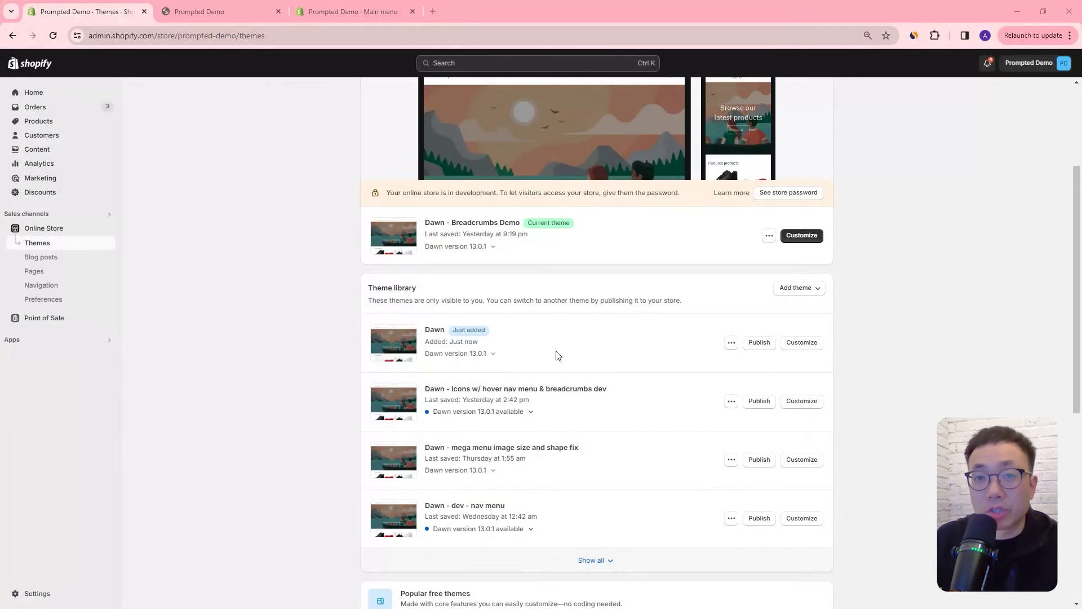
pyautogui.click(730, 344)
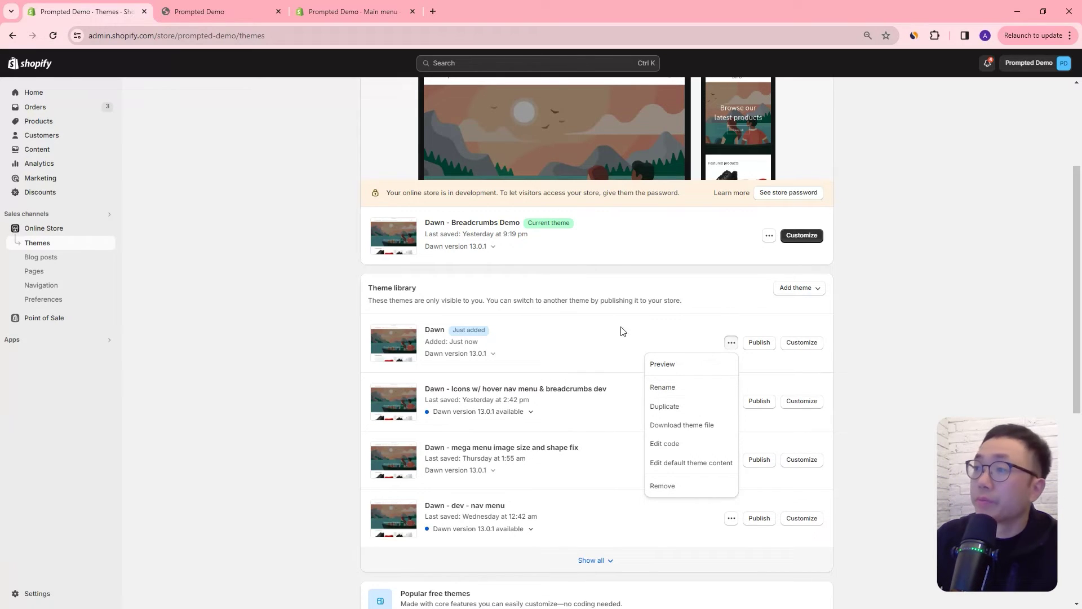
pyautogui.click(547, 326)
pyautogui.click(760, 342)
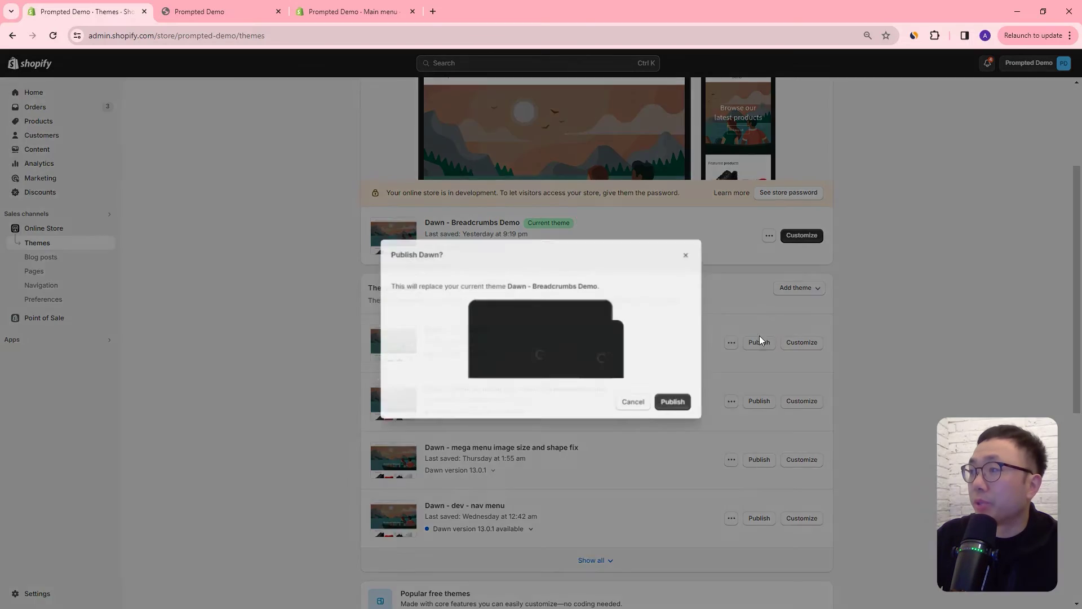
pyautogui.click(670, 400)
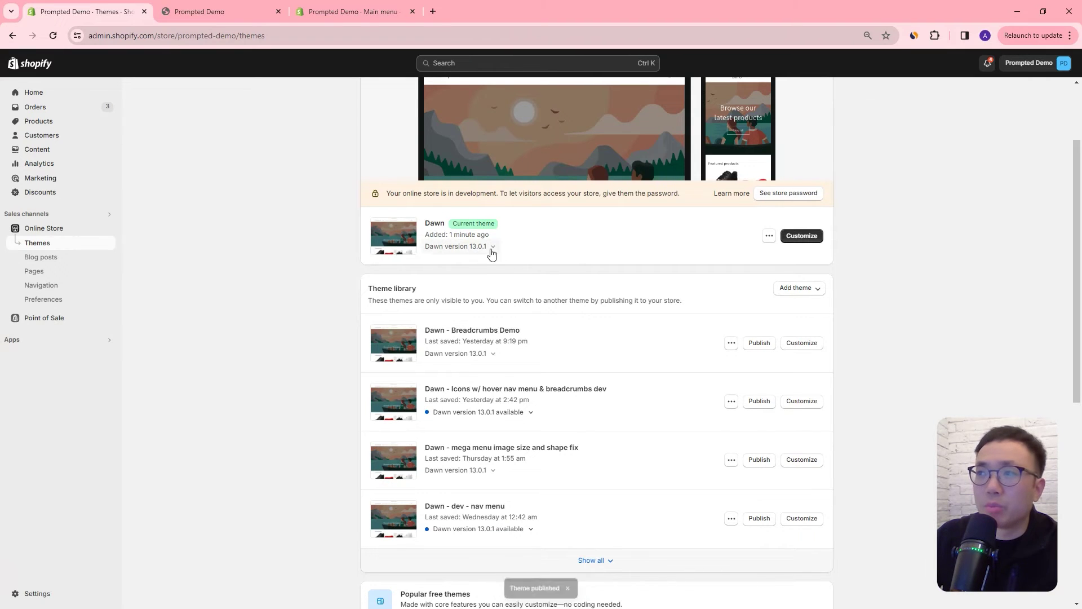
# Reload the storefront under the new theme and open the Long Sleeves collection
pyautogui.click(225, 11)
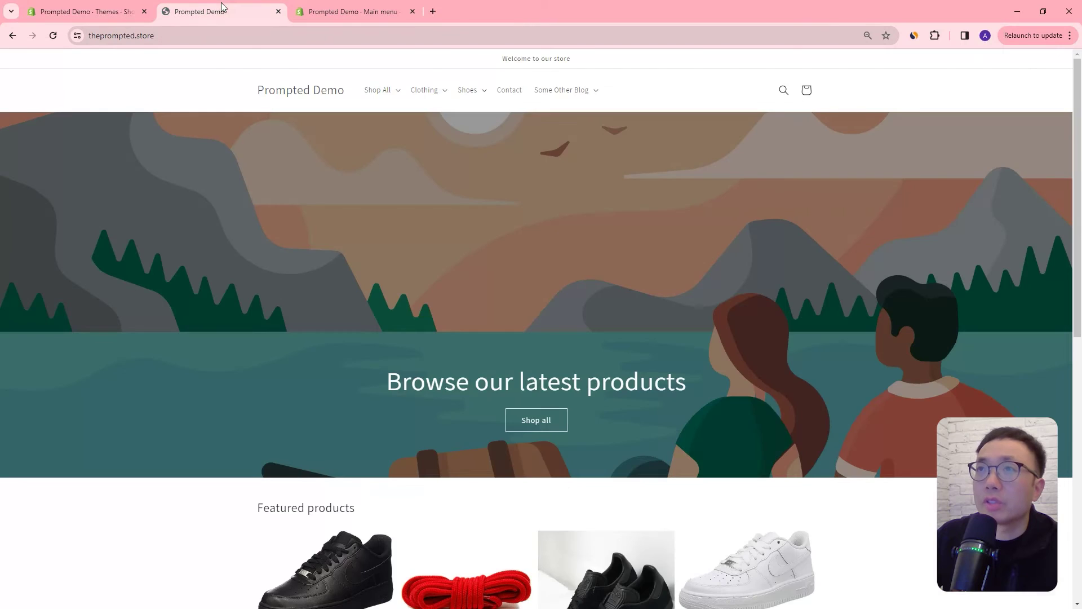
pyautogui.click(54, 38)
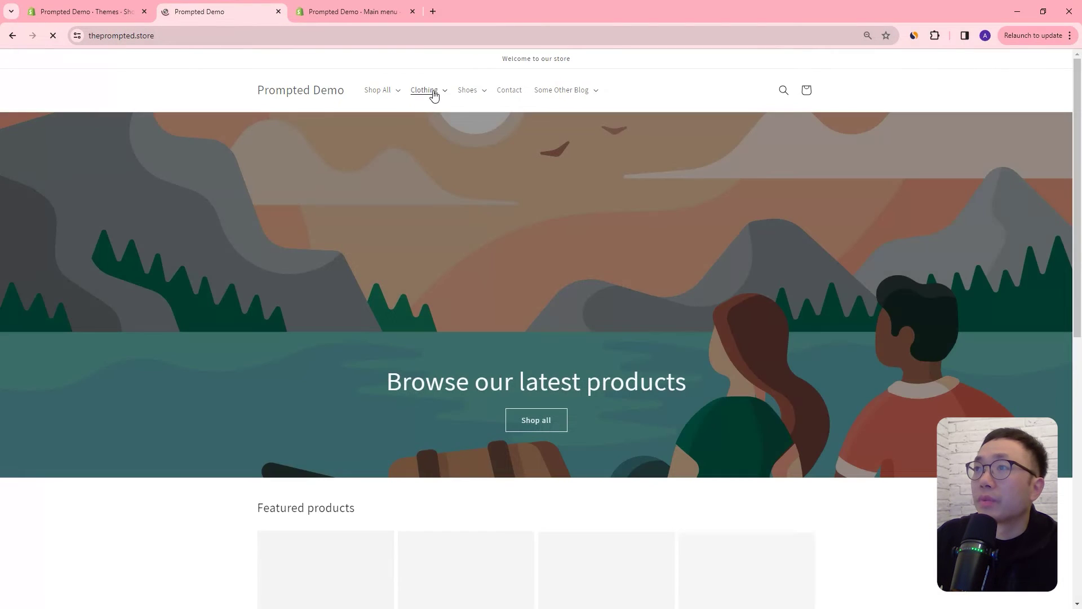
pyautogui.click(431, 91)
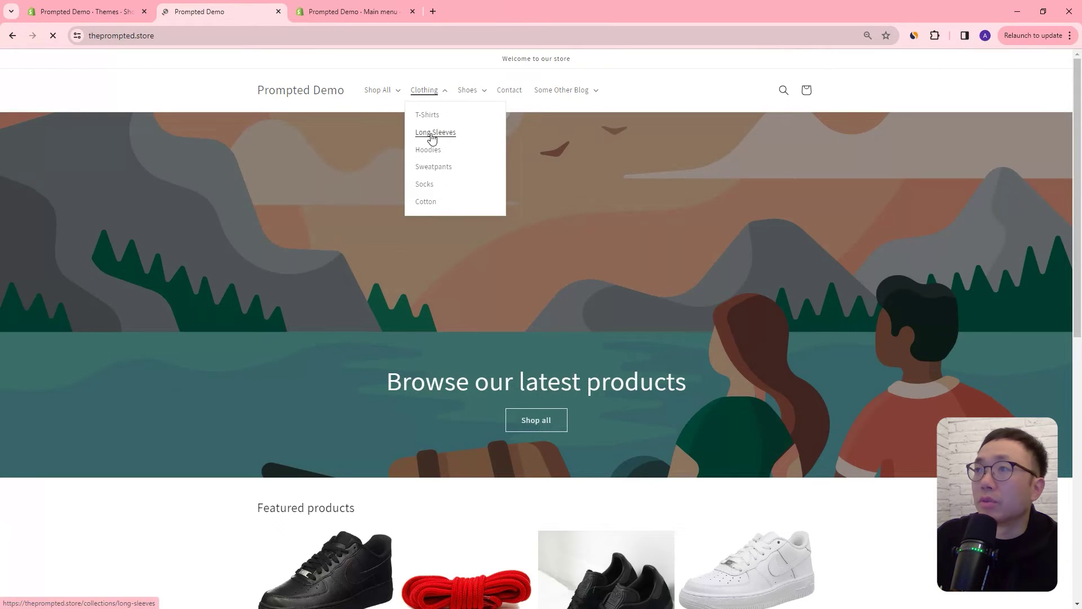
pyautogui.click(434, 137)
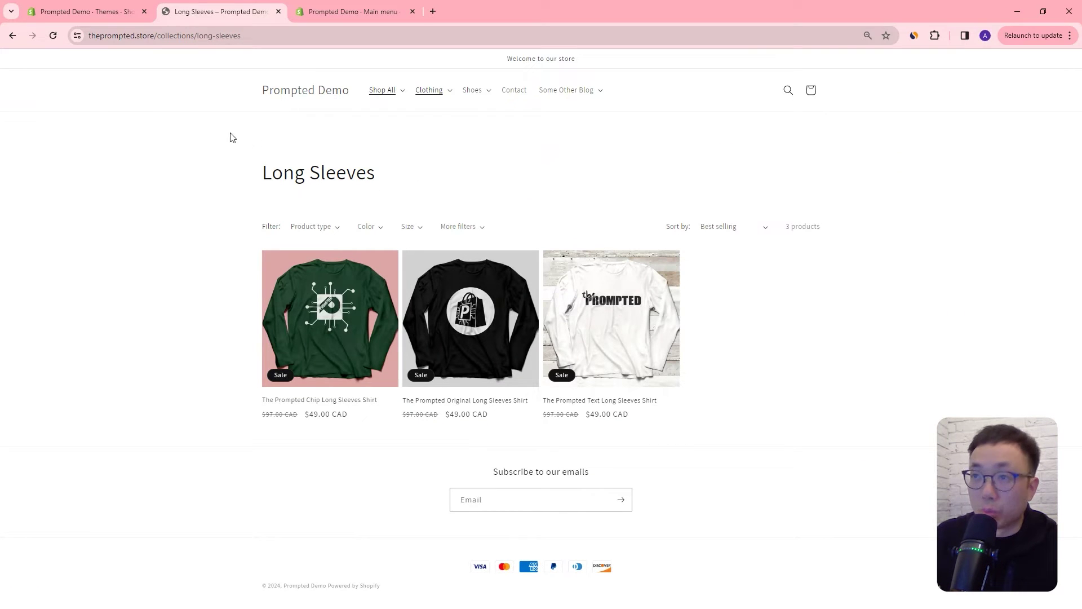
pyautogui.moveTo(230, 138); pyautogui.dragTo(396, 140)
pyautogui.click(535, 155)
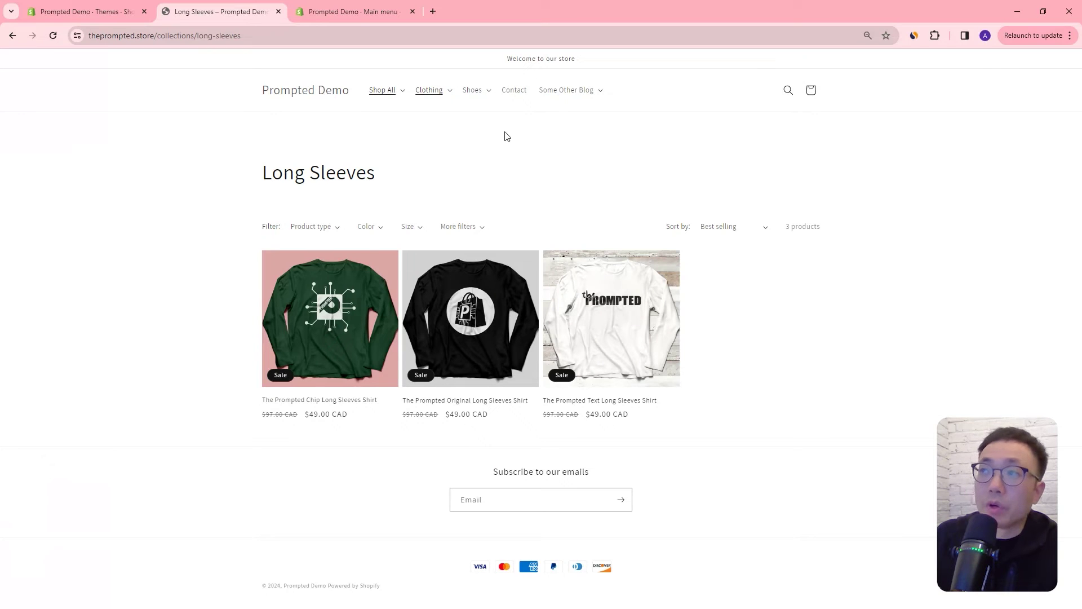
# Check the Contact page for breadcrumbs over several reloads, then return to Themes admin
pyautogui.click(514, 95)
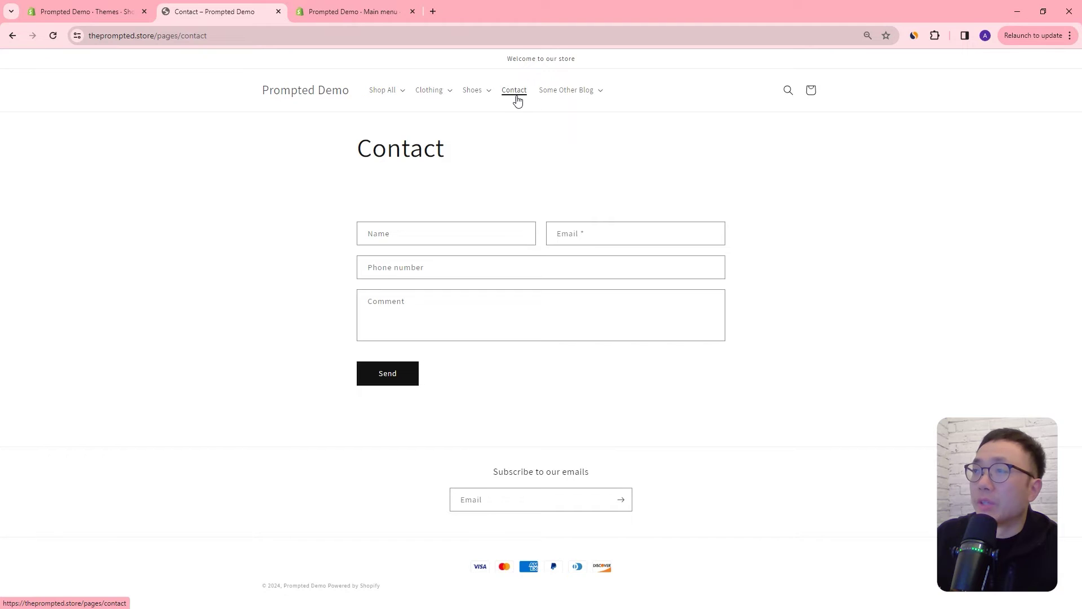
pyautogui.click(518, 101)
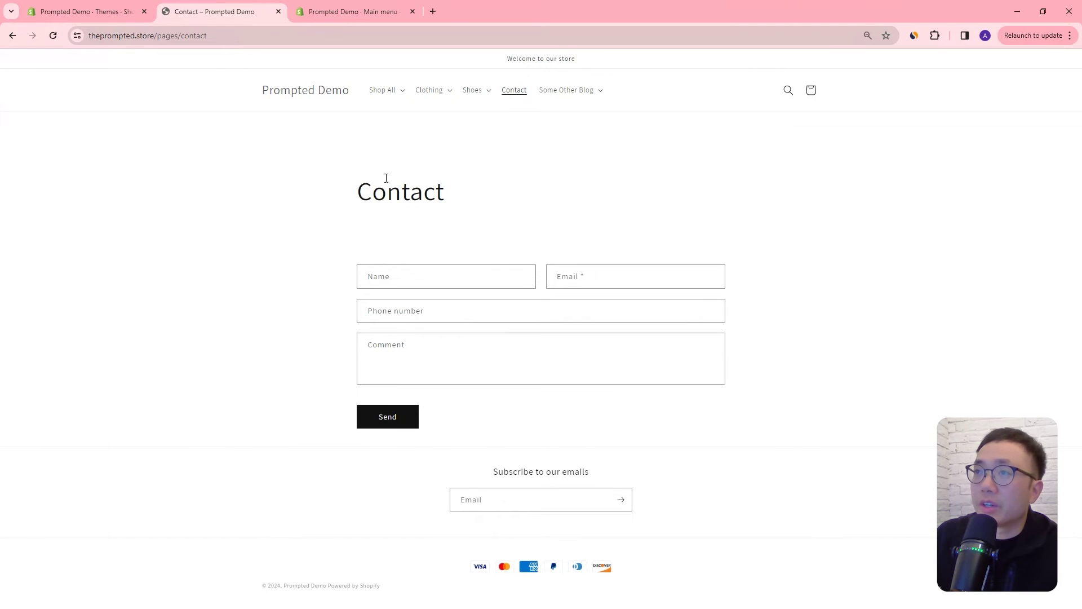
pyautogui.moveTo(361, 191); pyautogui.dragTo(459, 191)
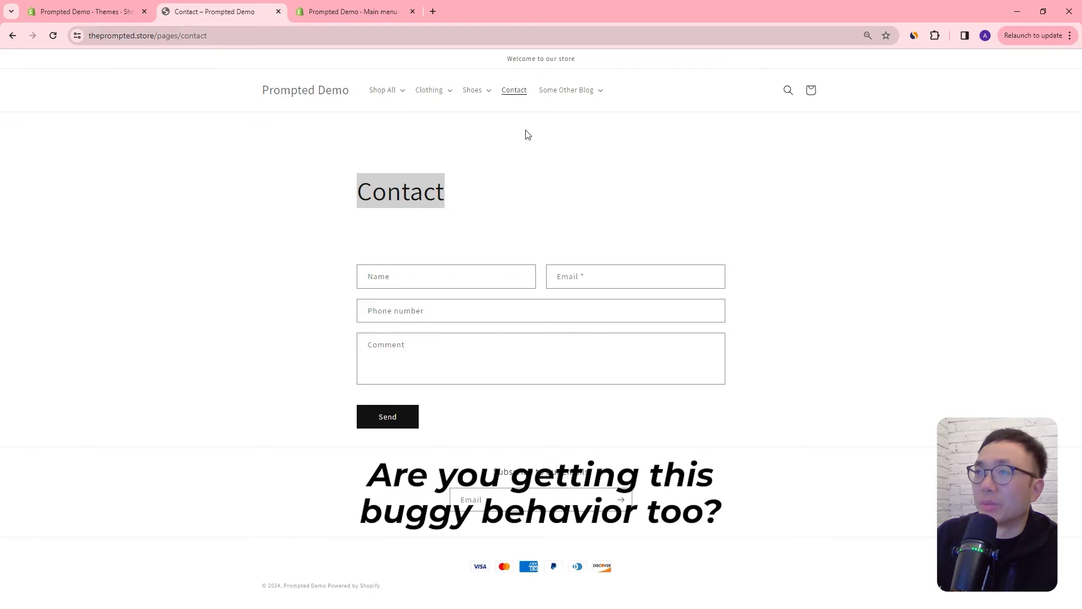
pyautogui.click(515, 95)
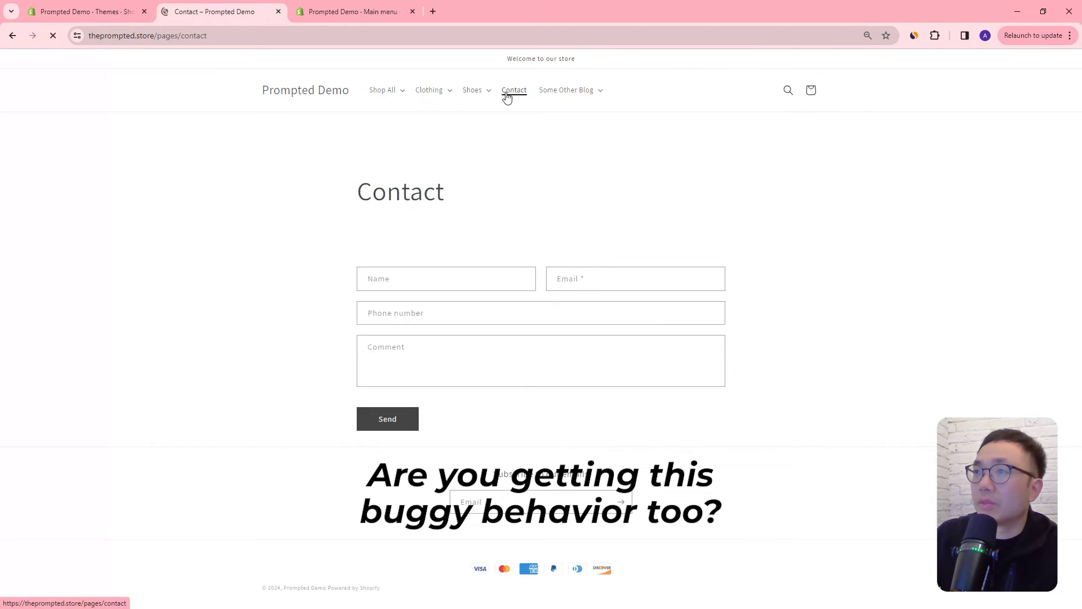
pyautogui.click(512, 93)
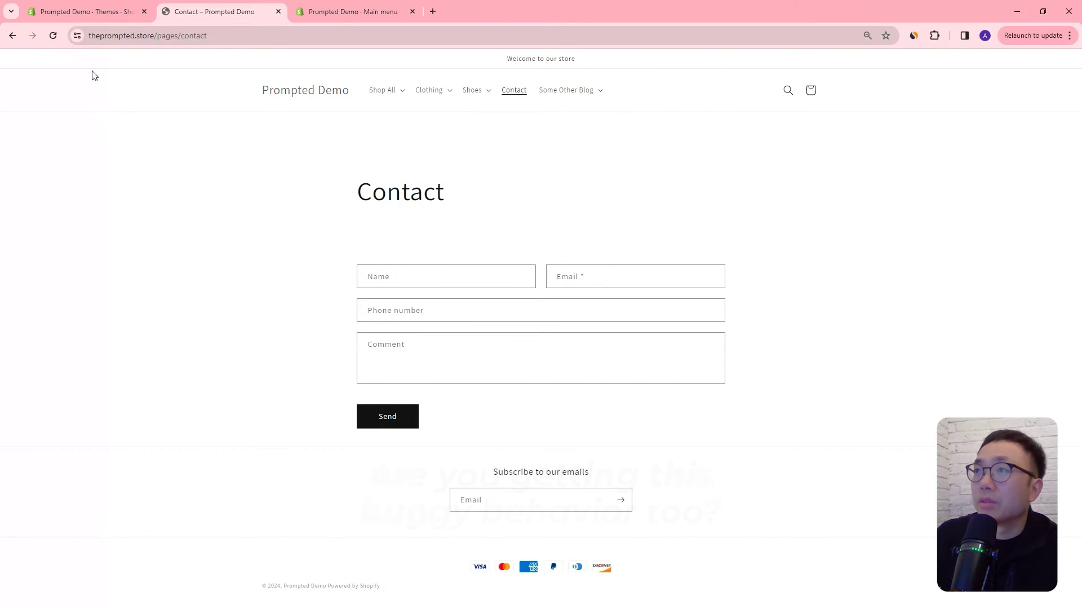
pyautogui.click(518, 98)
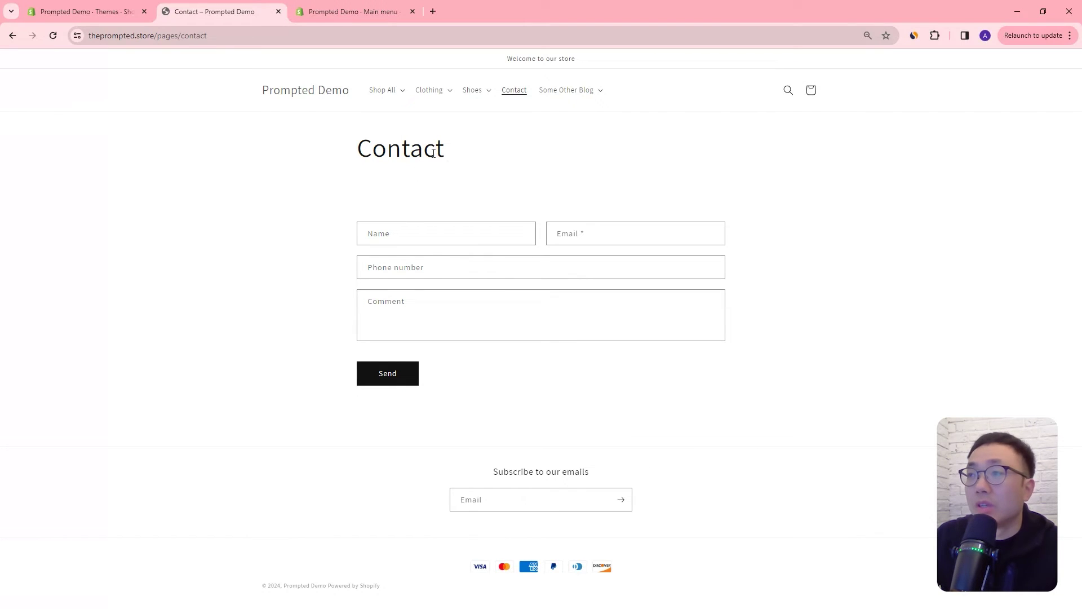
pyautogui.moveTo(358, 148); pyautogui.dragTo(449, 156)
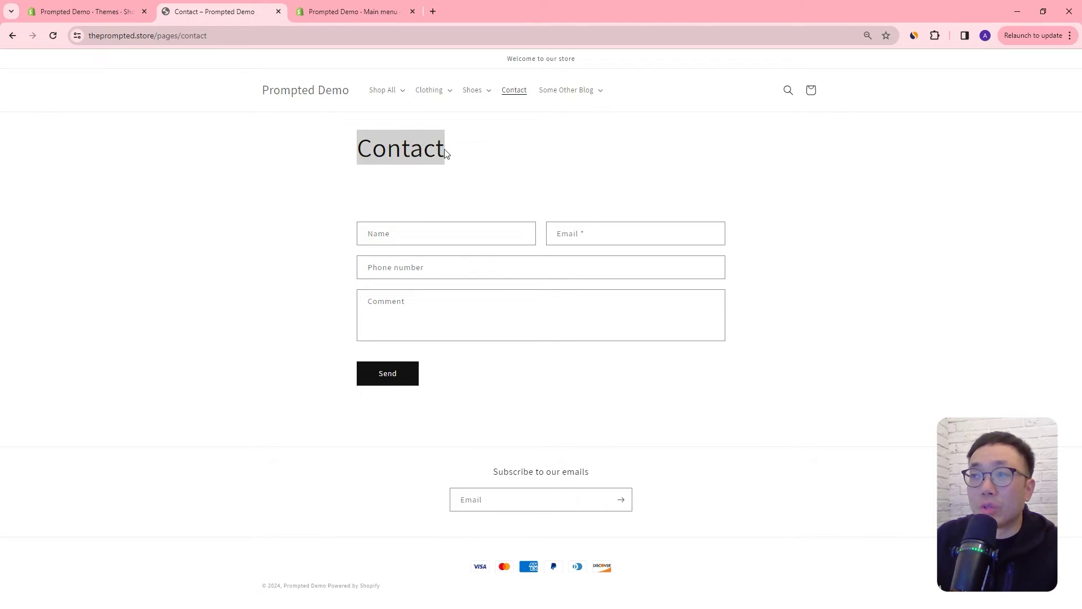
pyautogui.click(383, 131)
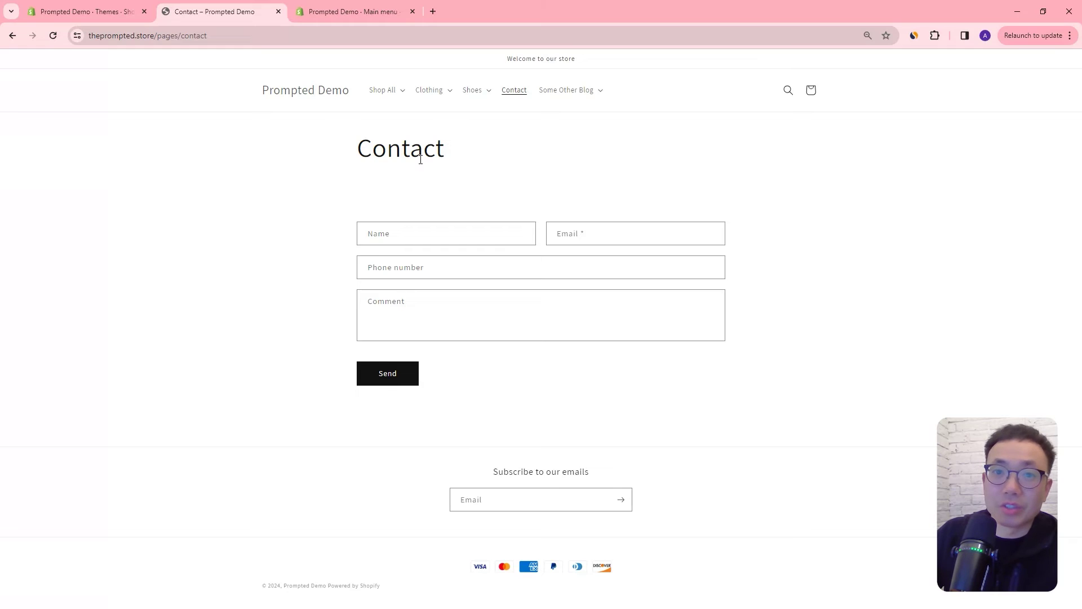
pyautogui.hotkey('ctrl', 'shift', 'Tab')
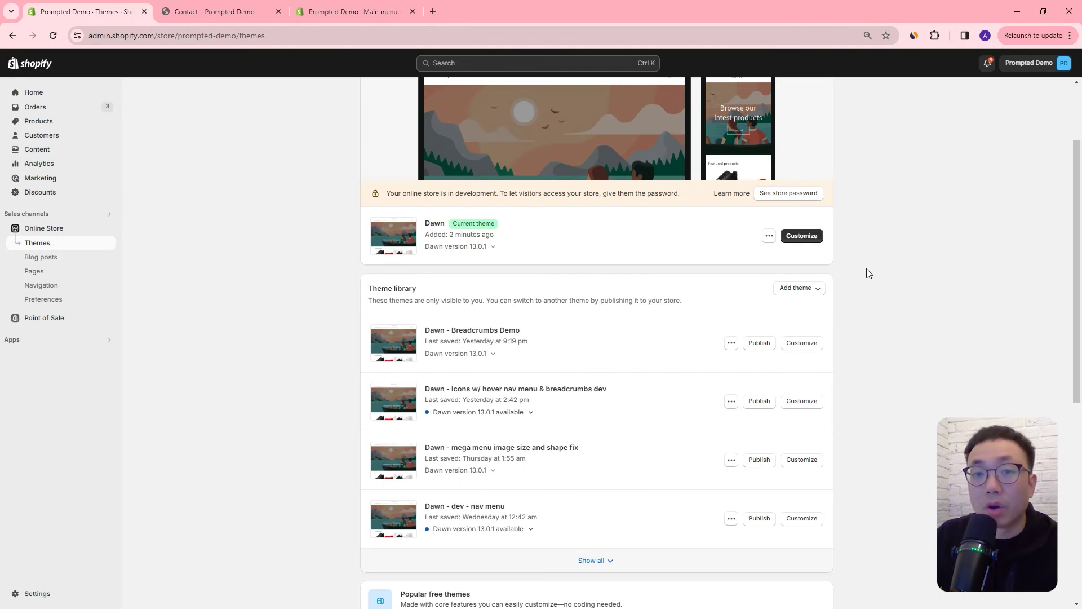
# Create a new breadcrumbs.liquid file in the Dawn theme's Sections folder
pyautogui.click(769, 236)
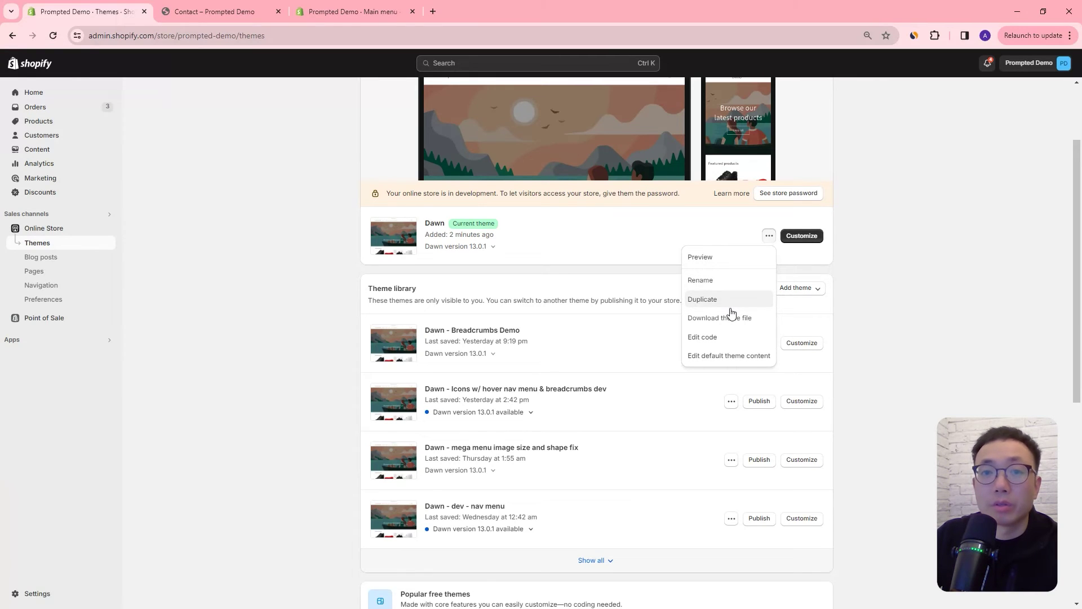
pyautogui.click(706, 337)
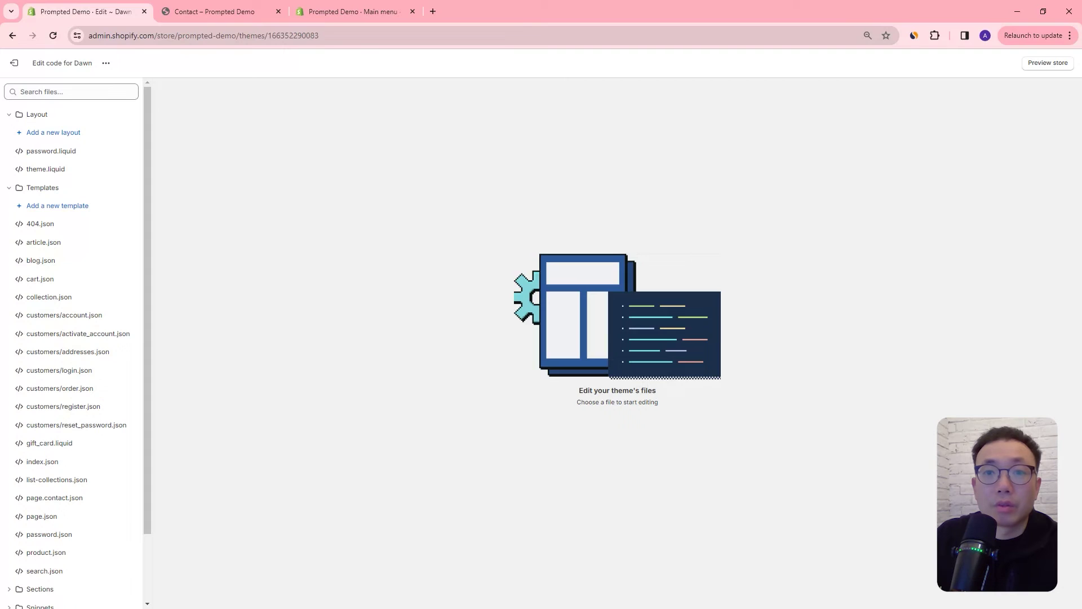
pyautogui.click(8, 189)
pyautogui.click(14, 207)
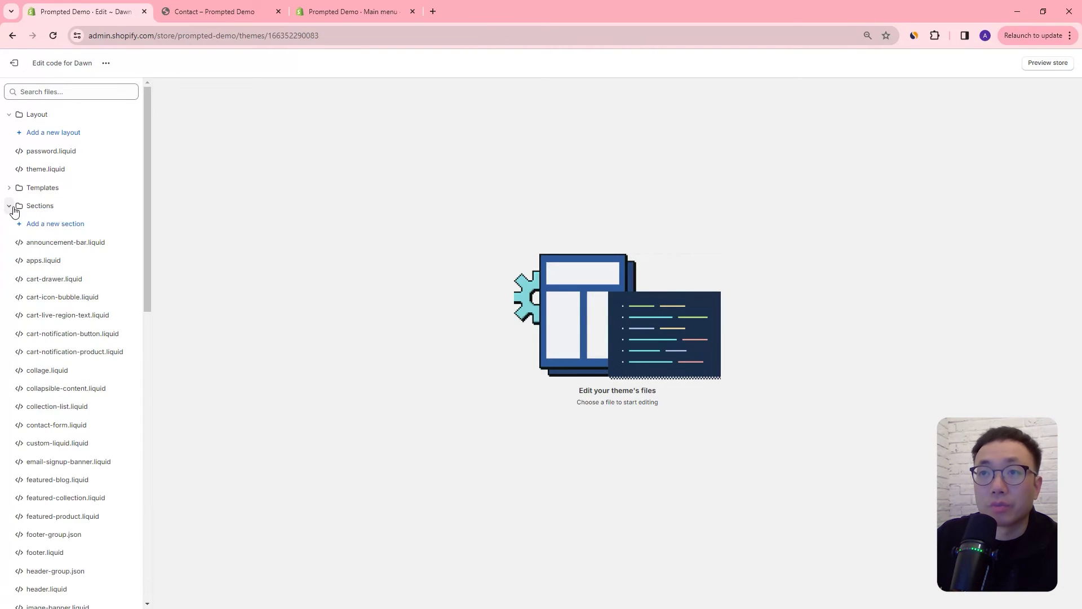
pyautogui.click(71, 222)
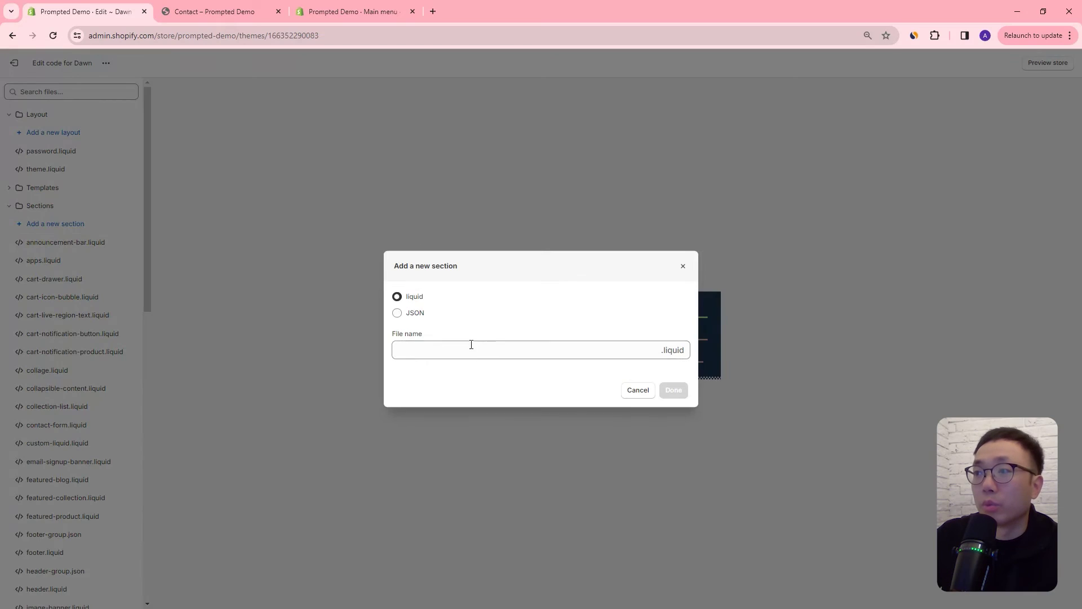
pyautogui.click(448, 351)
pyautogui.write('breadcrumbs')
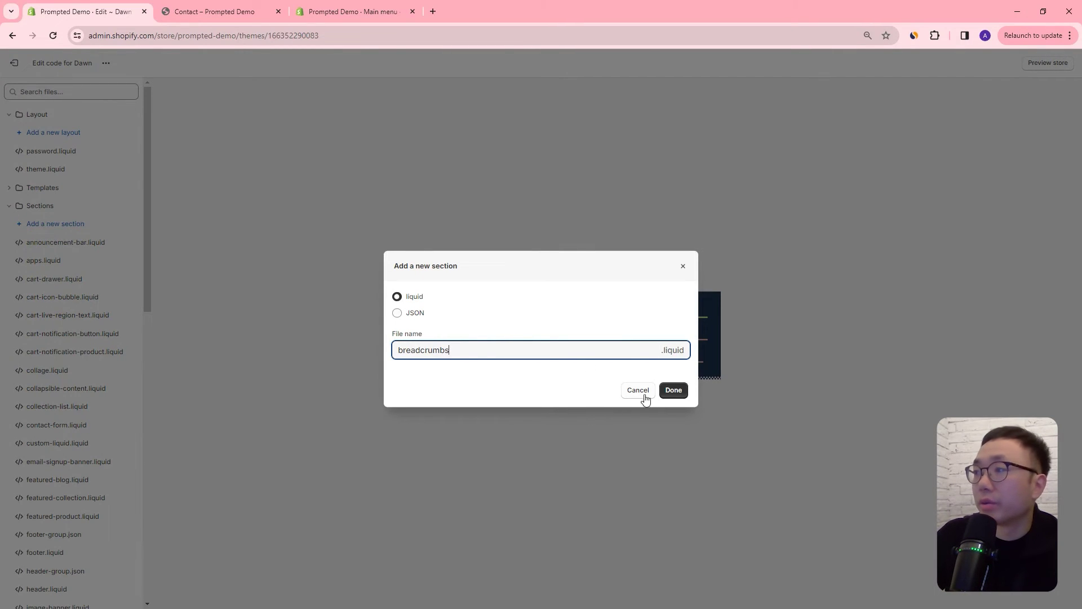
pyautogui.click(673, 395)
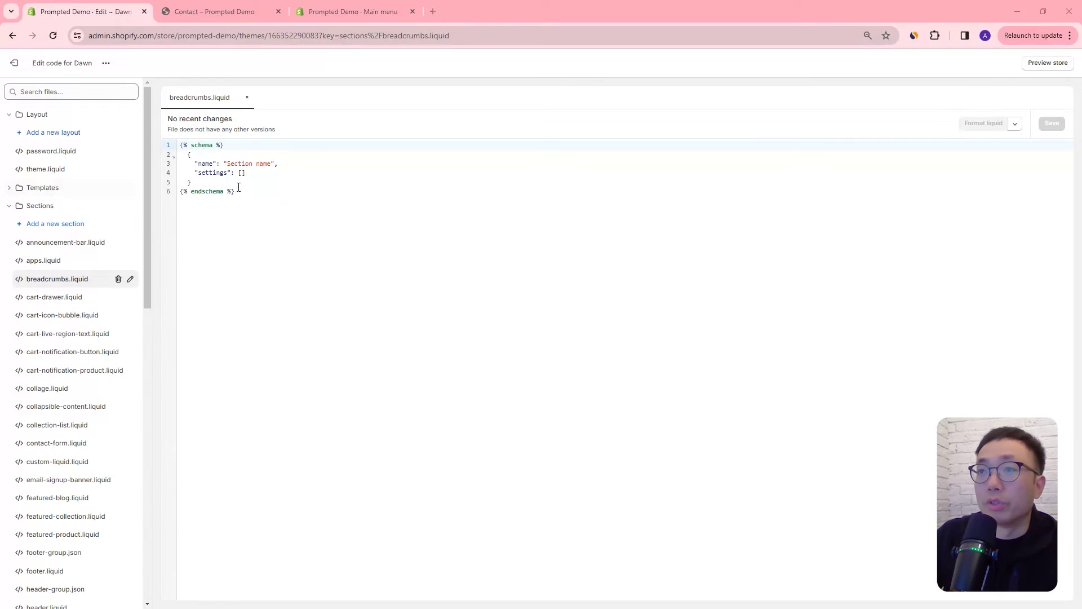
# Replace the default schema with the pasted breadcrumbs code and save the file
pyautogui.hotkey('ctrl', 'a')
pyautogui.press('BackSpace')
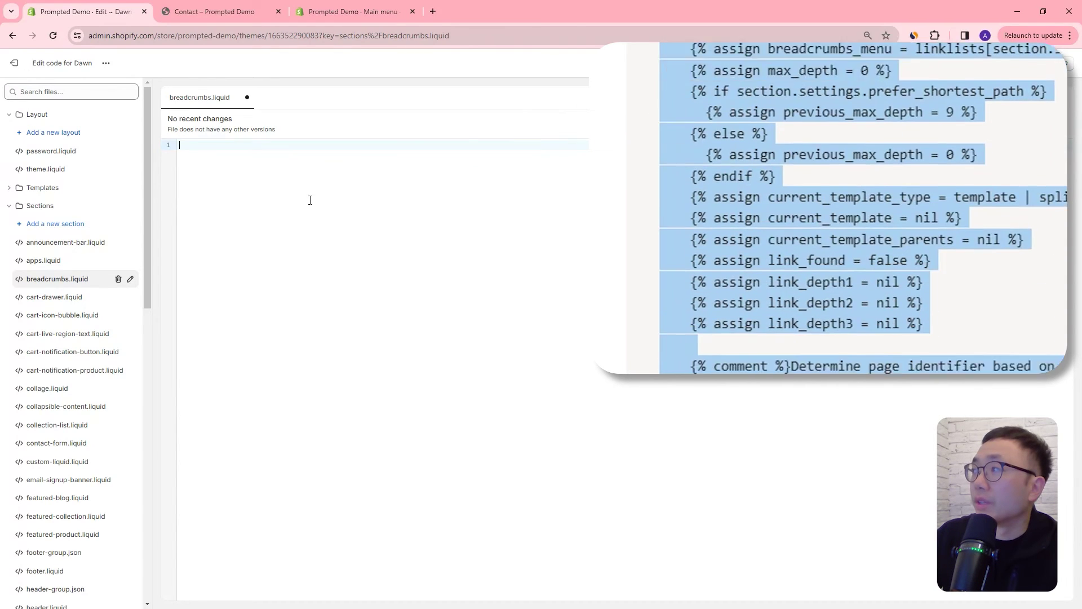
pyautogui.hotkey('ctrl', 'v')
pyautogui.hotkey('ctrl', 's')
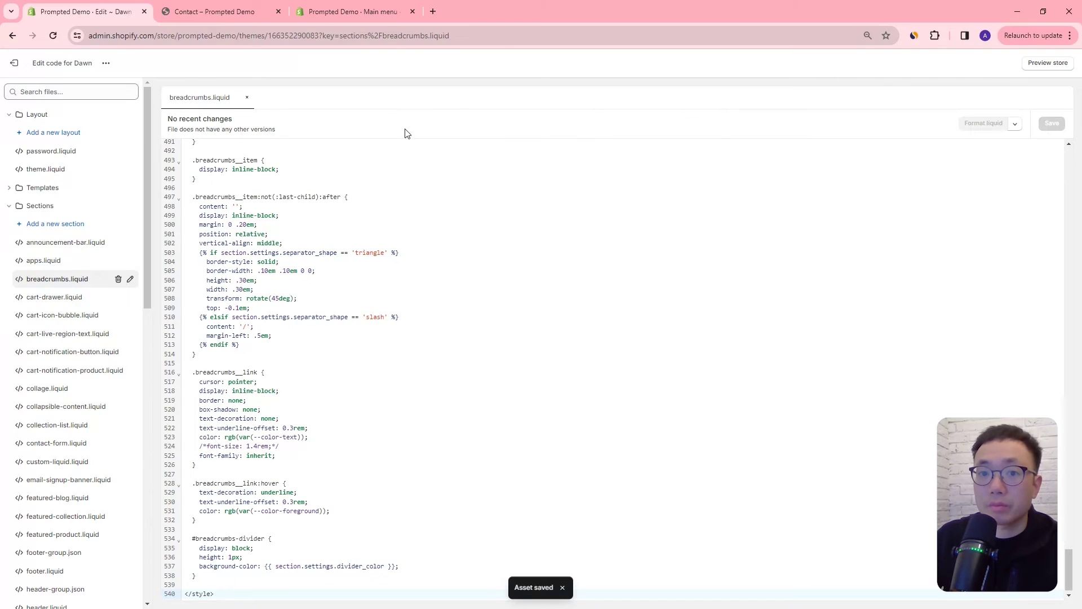
# Find and open theme.liquid, locating where the page body begins
pyautogui.click(60, 92)
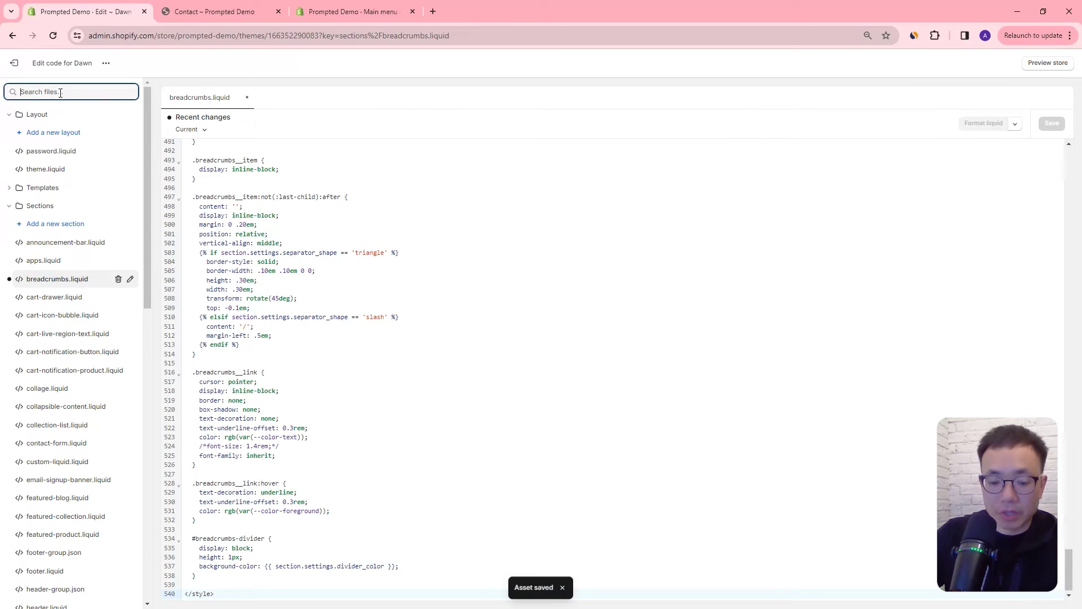
pyautogui.write('theme')
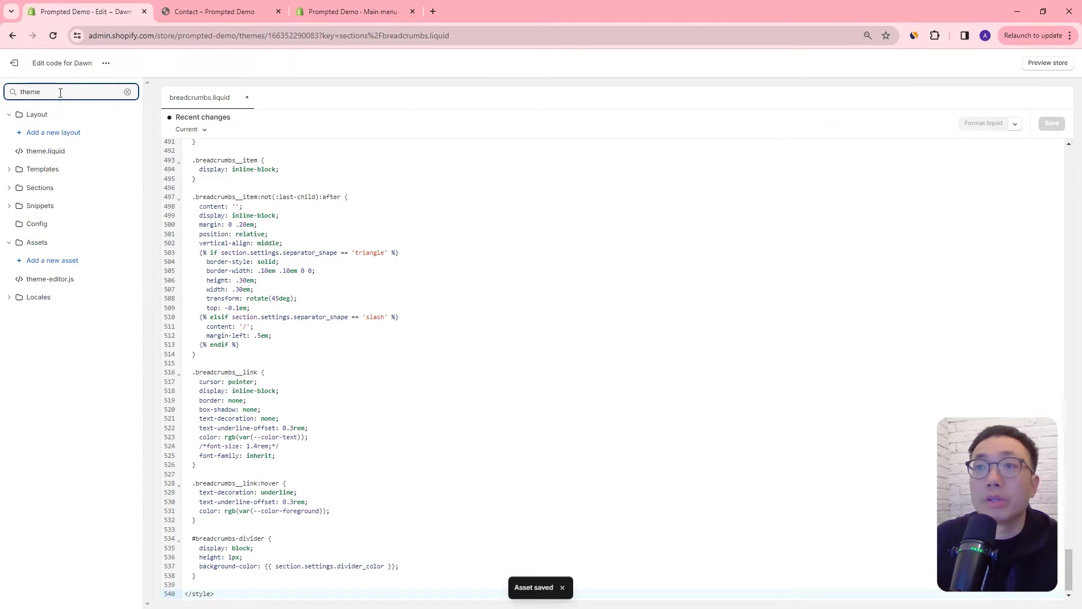
pyautogui.click(60, 152)
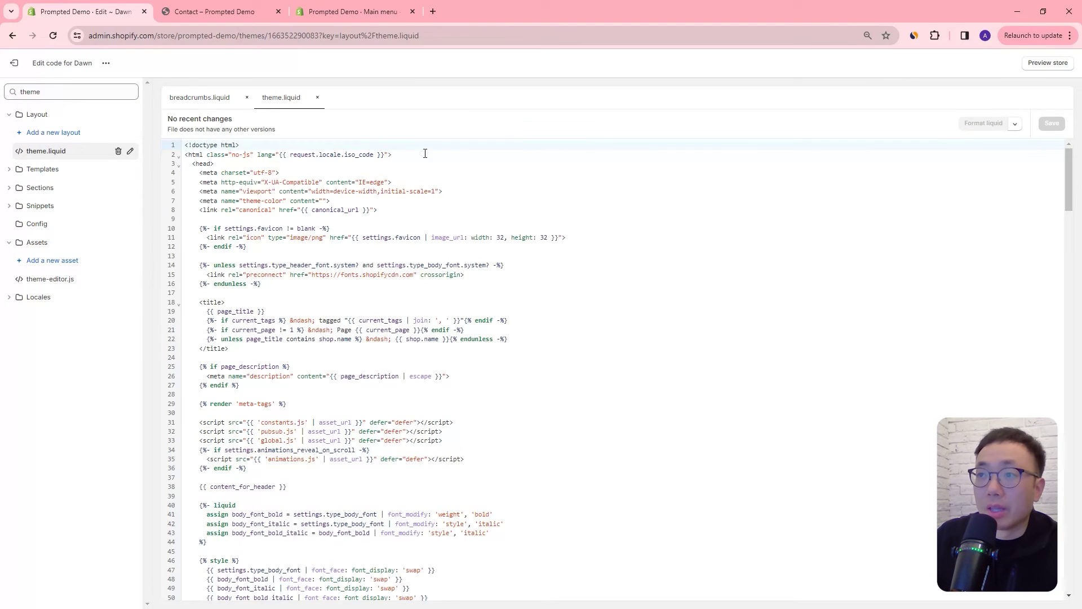
pyautogui.scroll(-1, 796, 218)
pyautogui.moveTo(1068, 191)
pyautogui.mouseDown()
pyautogui.moveTo(1057, 357)
pyautogui.moveTo(1070, 529)
pyautogui.mouseUp()
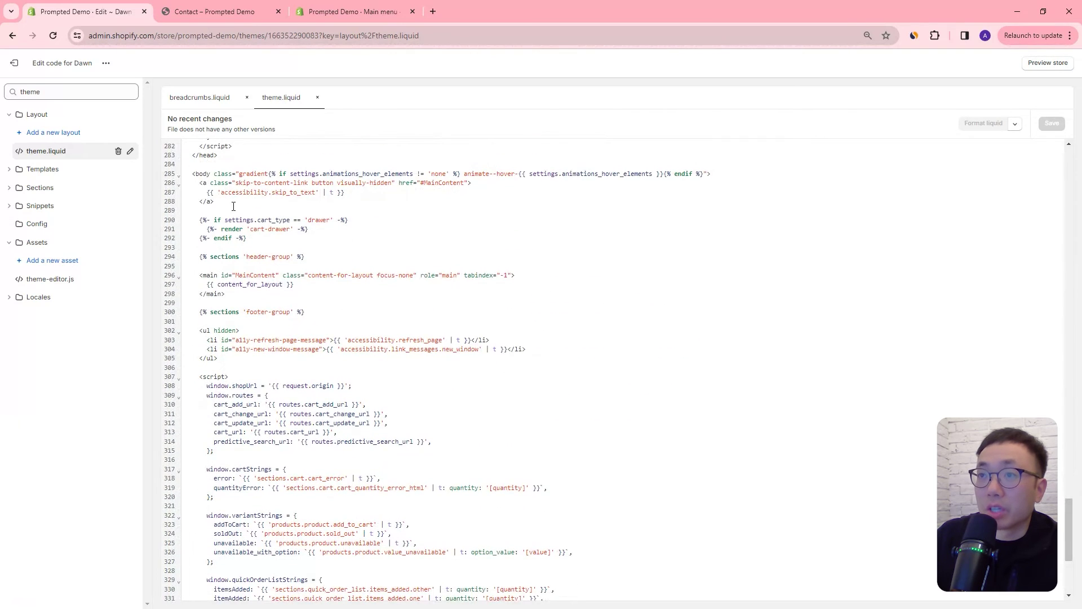
pyautogui.doubleClick(202, 173)
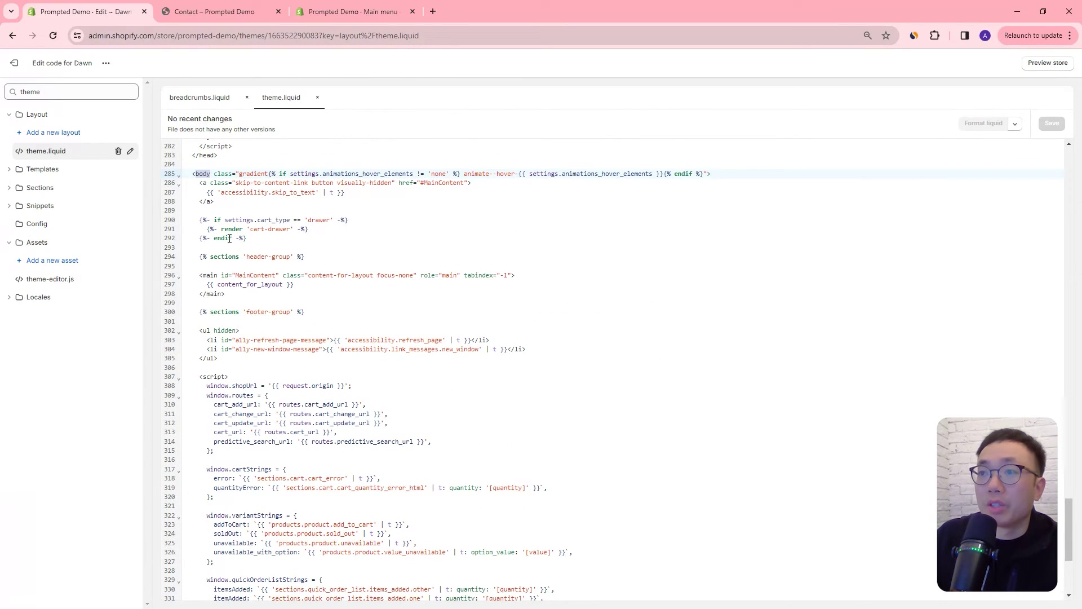
# Paste {% section 'breadcrumbs' %} on a new line after the header group and save
pyautogui.click(309, 256)
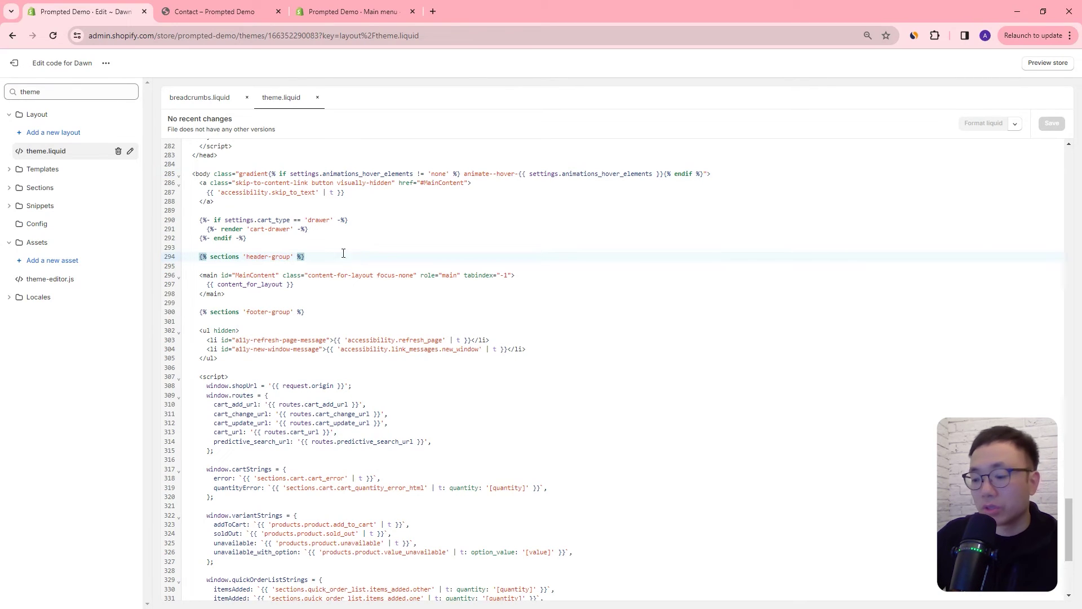
pyautogui.press('Return')
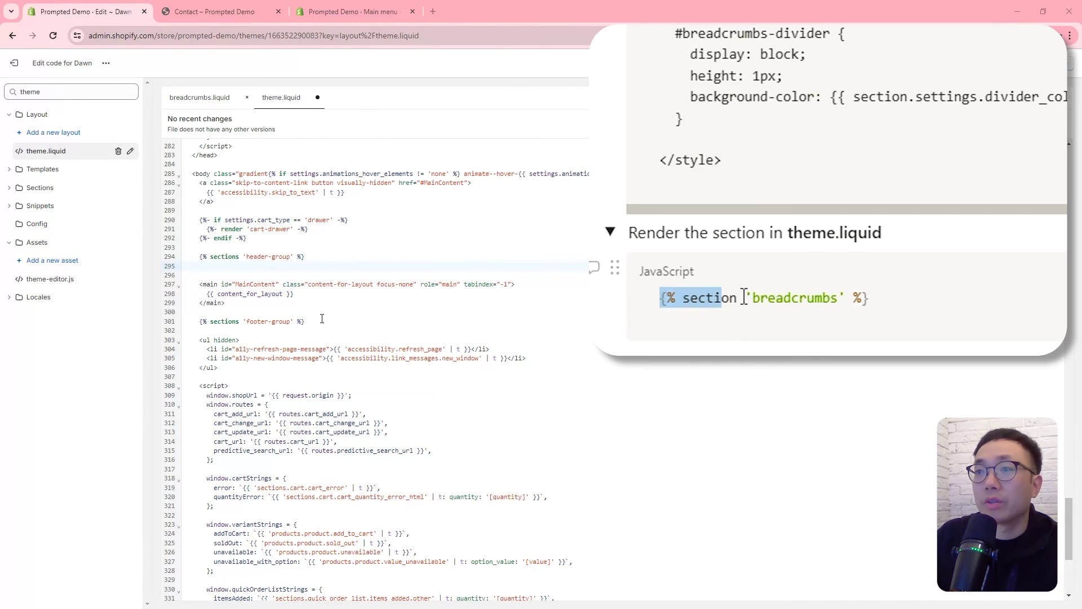
pyautogui.write("{% section 'breadcrumbs' %}")
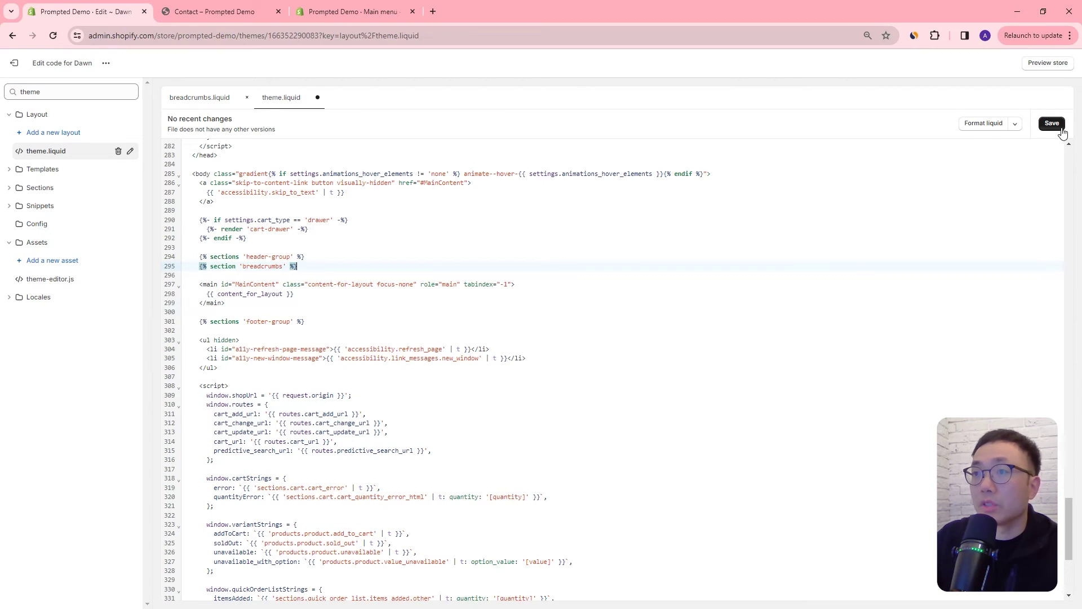
pyautogui.click(1062, 129)
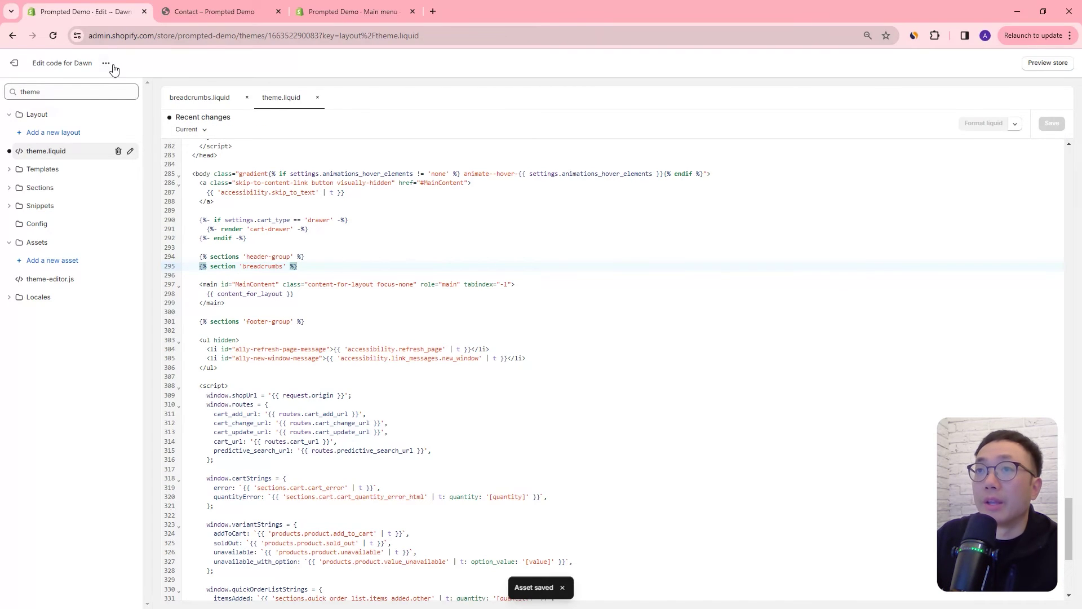
# Open the theme customizer and show the Breadcrumbs section settings
pyautogui.click(106, 64)
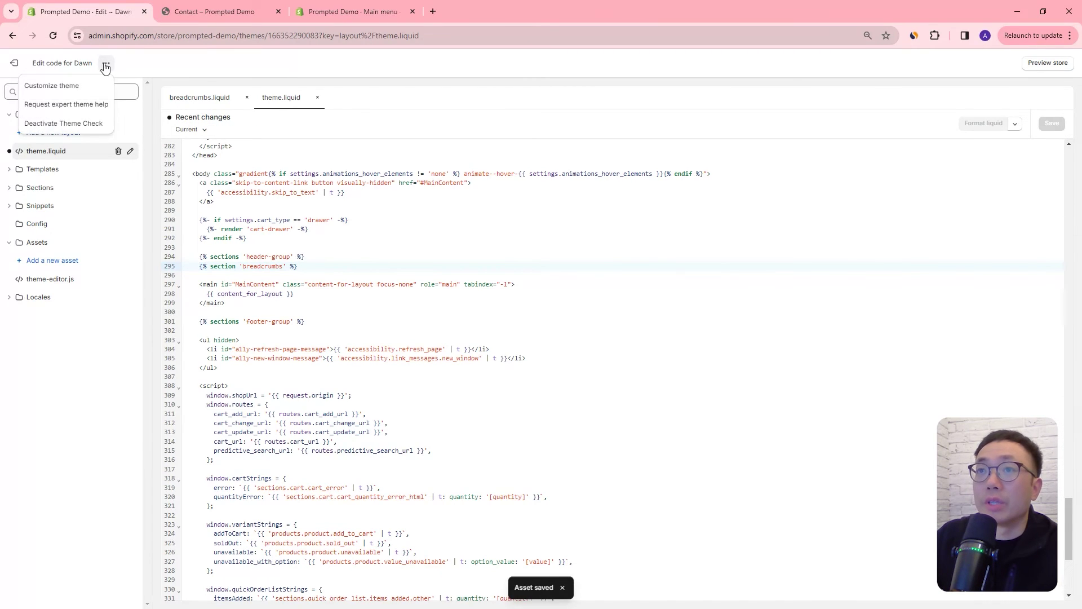
pyautogui.click(68, 86)
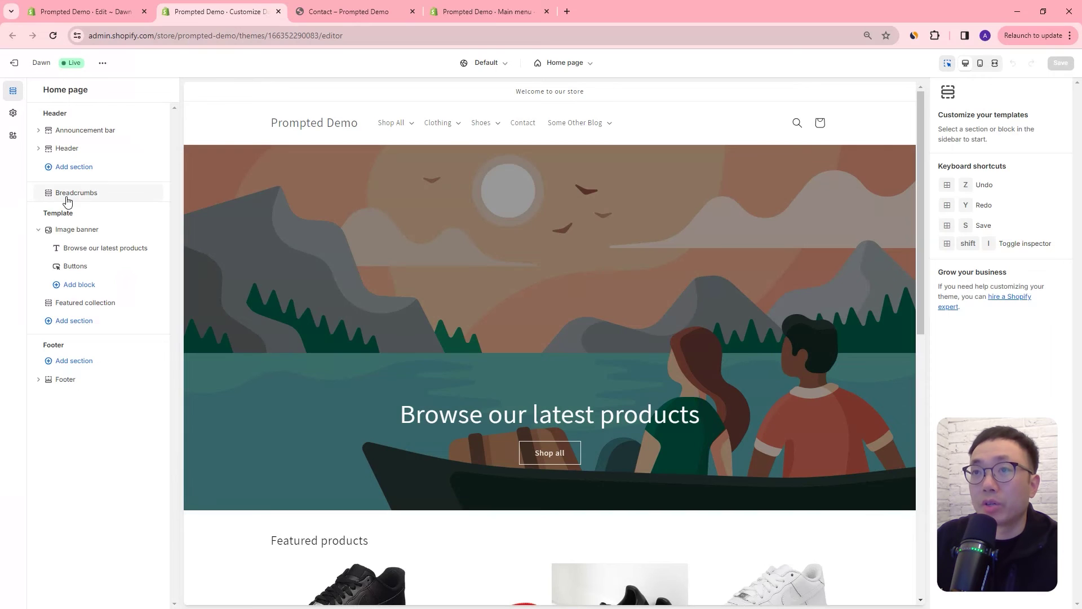
pyautogui.click(102, 199)
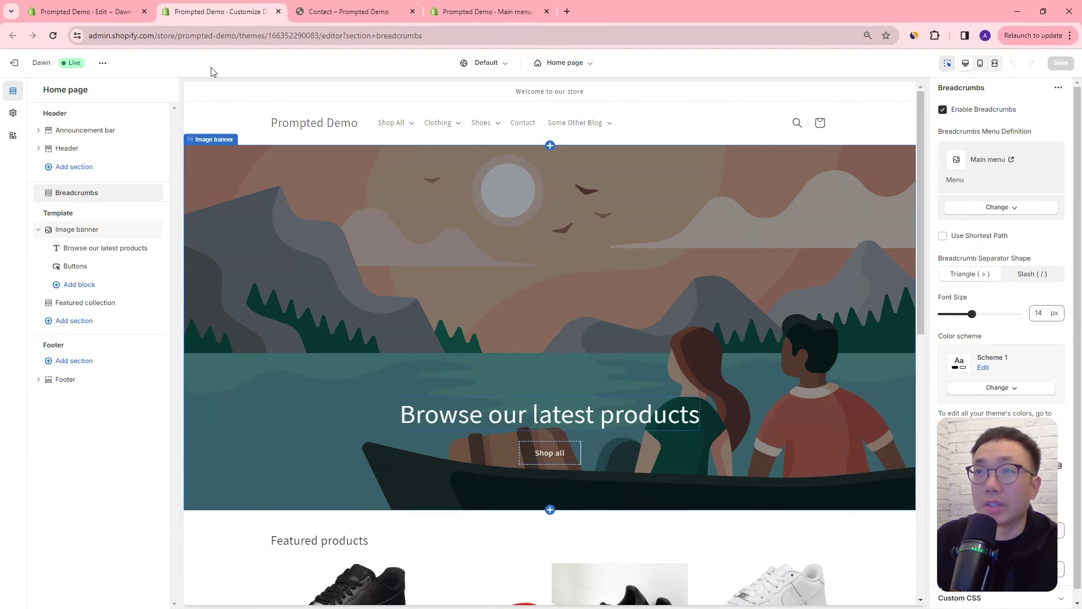
# Check breadcrumbs.liquid's exclusion of index, cart and 404 pages, then return to the customizer
pyautogui.click(91, 15)
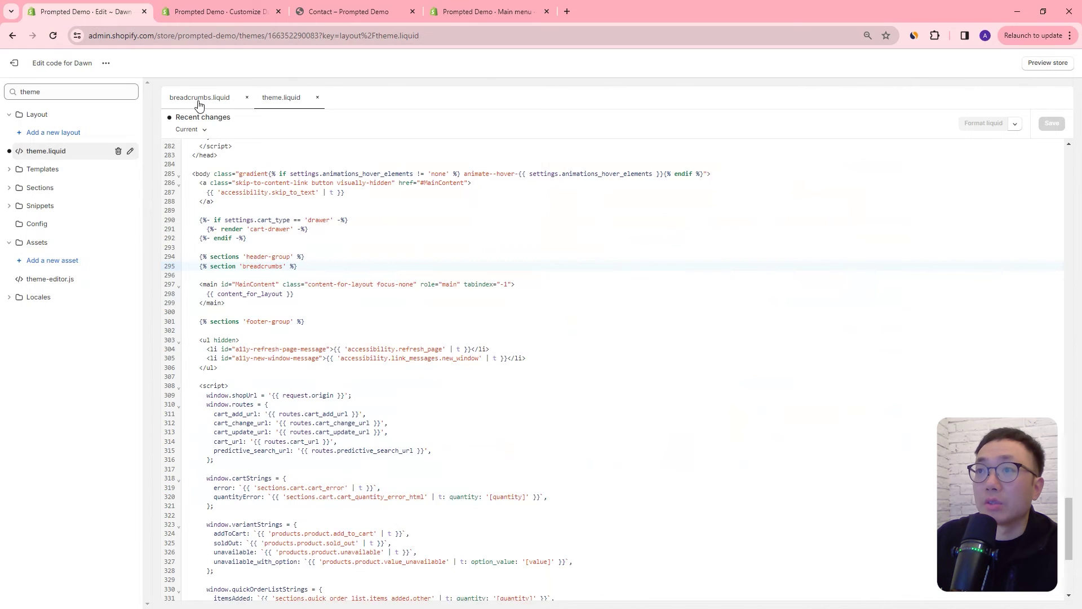
pyautogui.click(201, 101)
pyautogui.moveTo(1066, 584); pyautogui.dragTo(1067, 181)
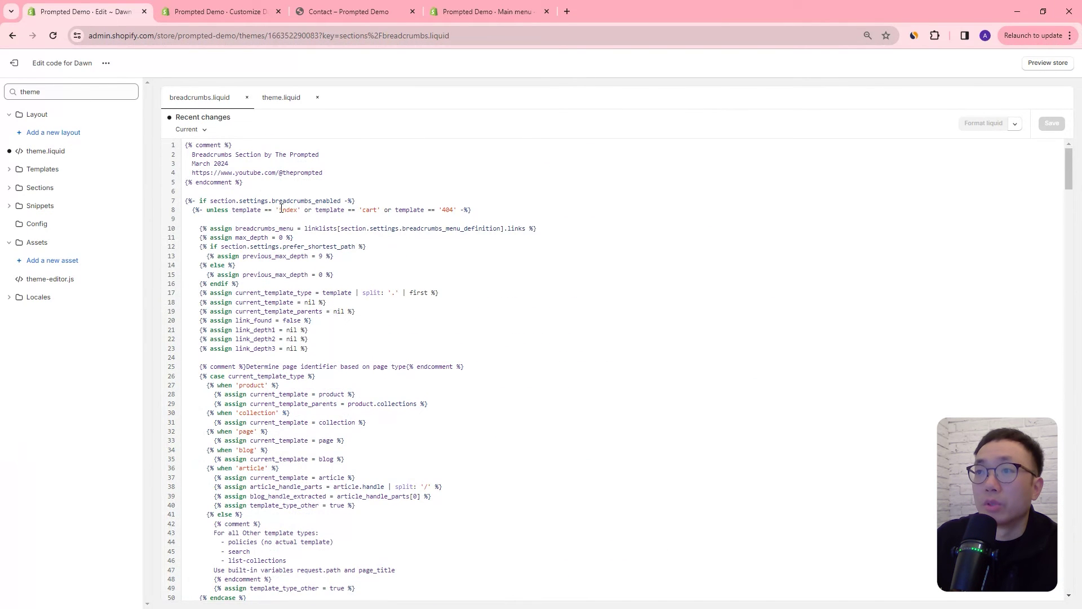
pyautogui.doubleClick(446, 209)
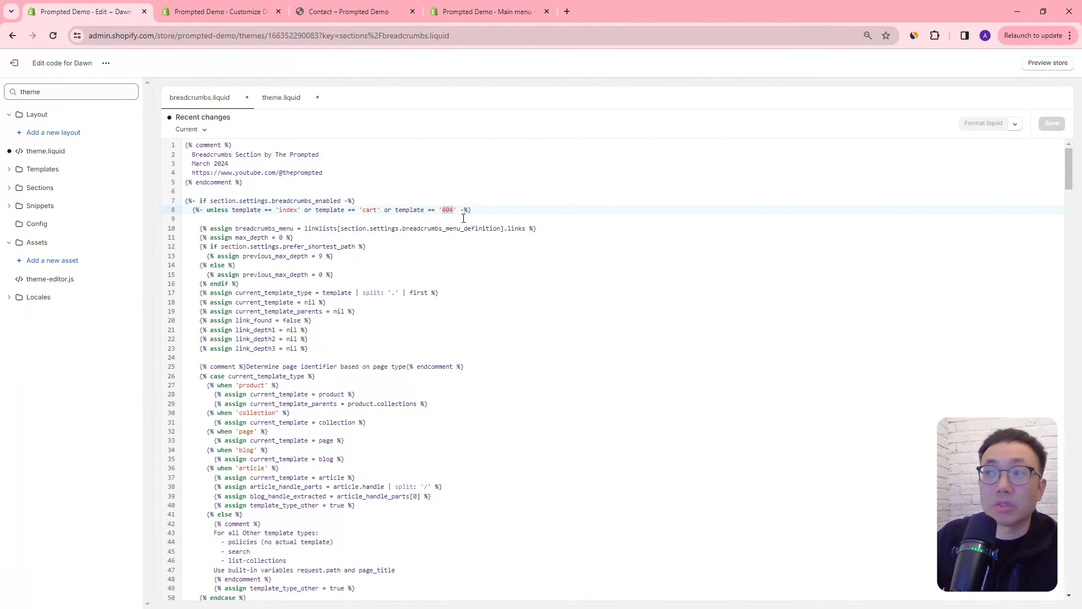
pyautogui.click(198, 12)
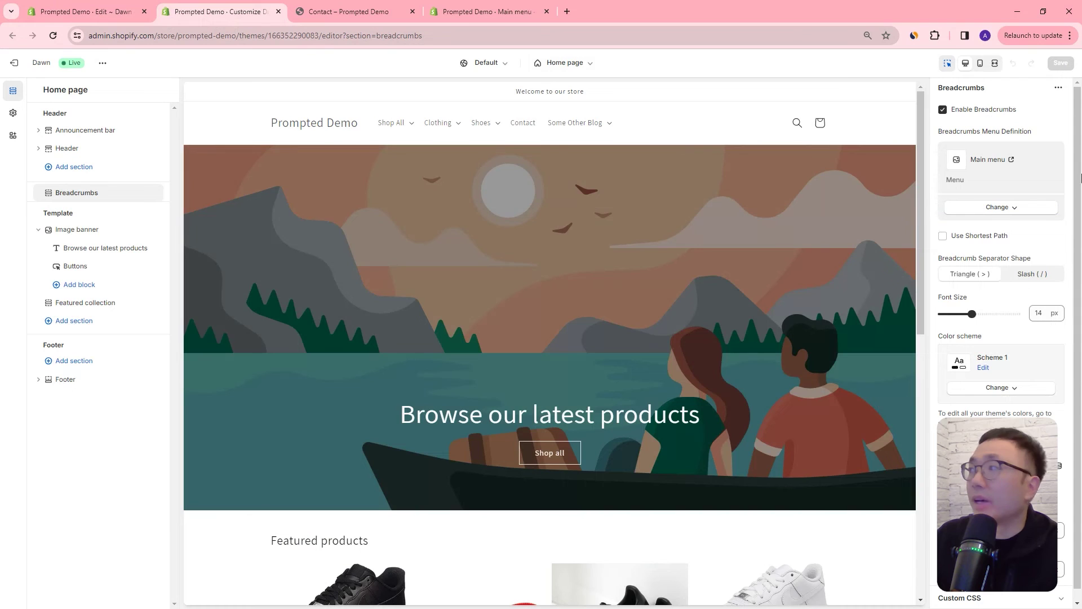
# Preview the Home › Shop All › Clothing › T-Shirts breadcrumbs, then view the live Contact page
pyautogui.click(395, 127)
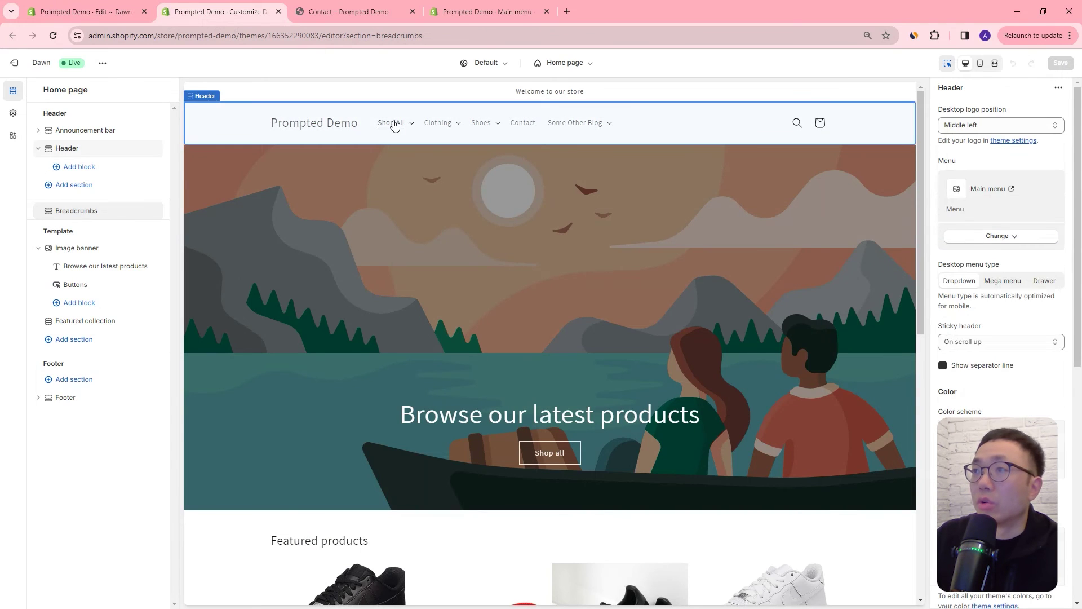
pyautogui.click(401, 129)
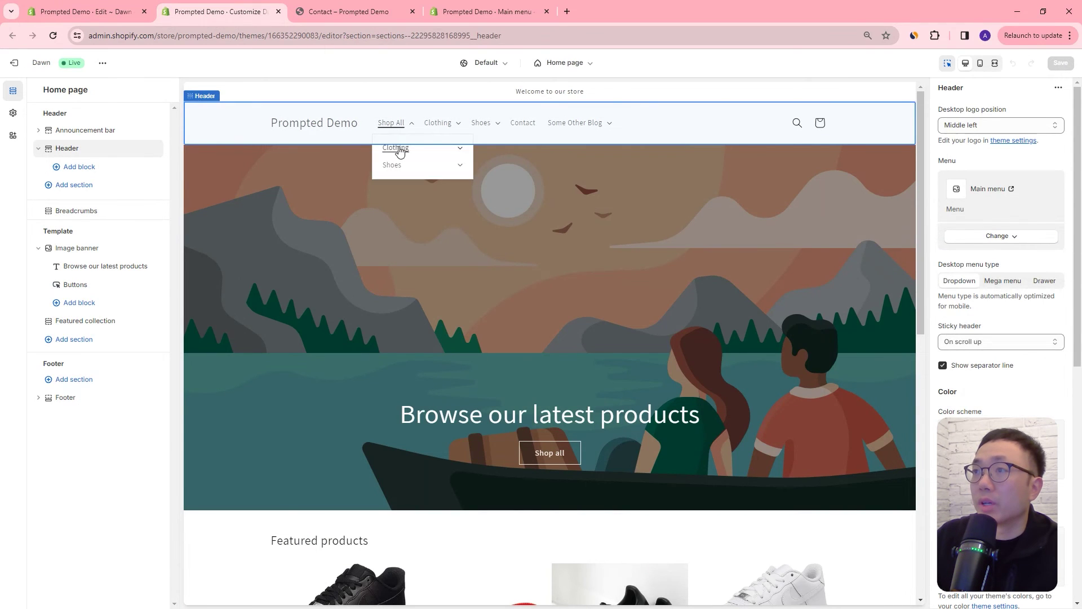
pyautogui.click(396, 149)
pyautogui.click(407, 182)
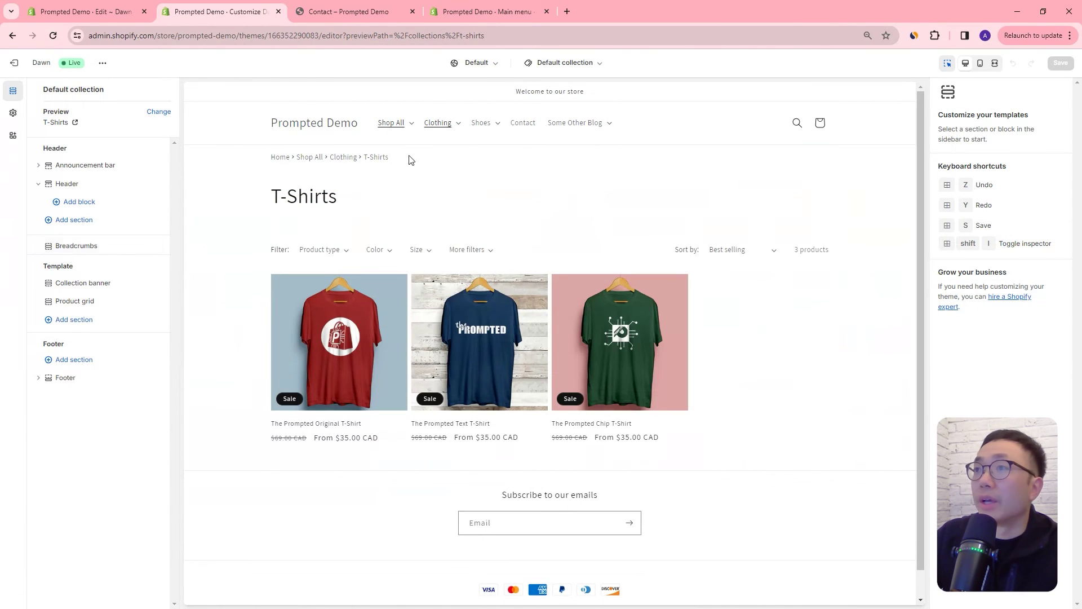
pyautogui.click(376, 160)
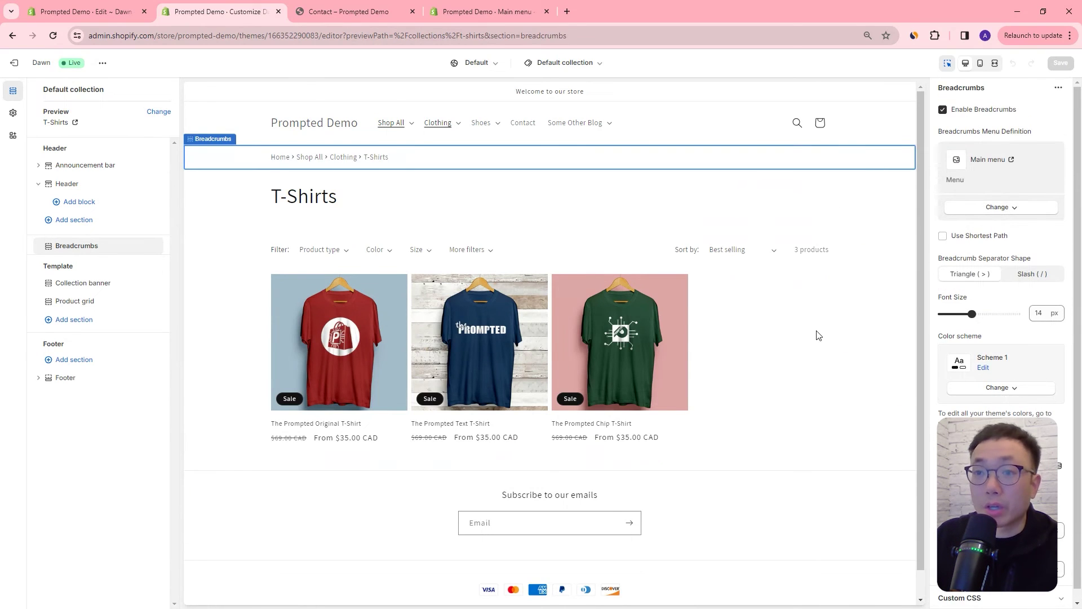
pyautogui.click(363, 6)
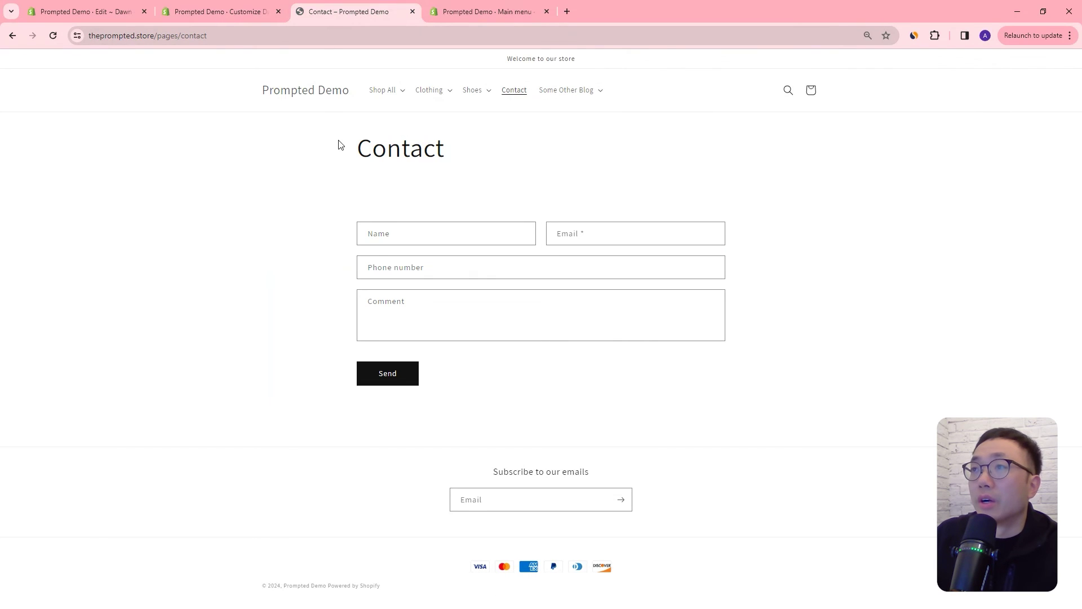
# Open a Clothing collection from the Shop All menu on the live store
pyautogui.click(382, 90)
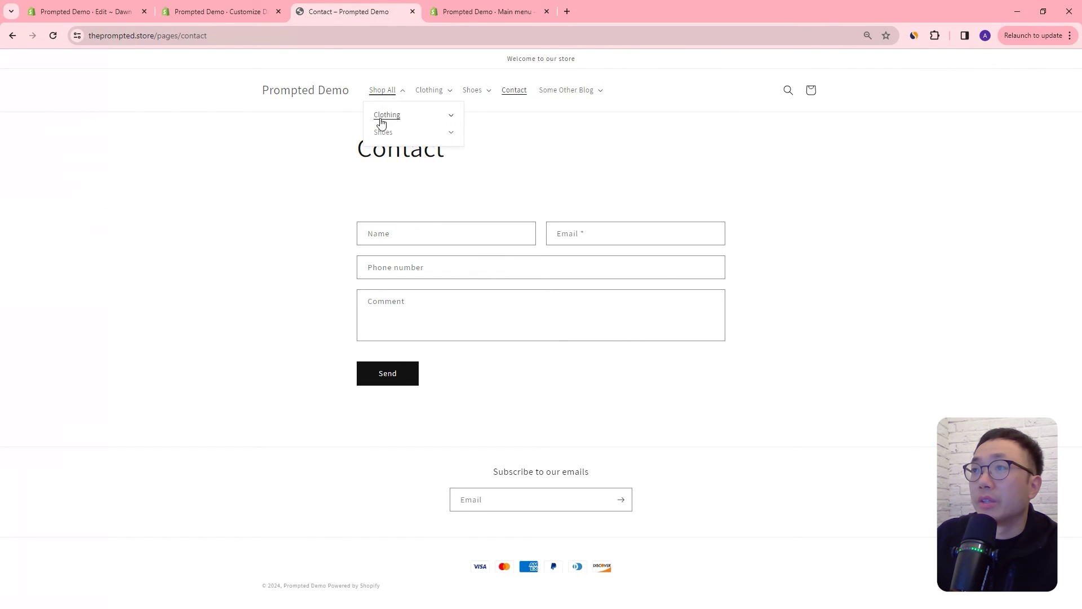
pyautogui.click(385, 115)
pyautogui.click(392, 194)
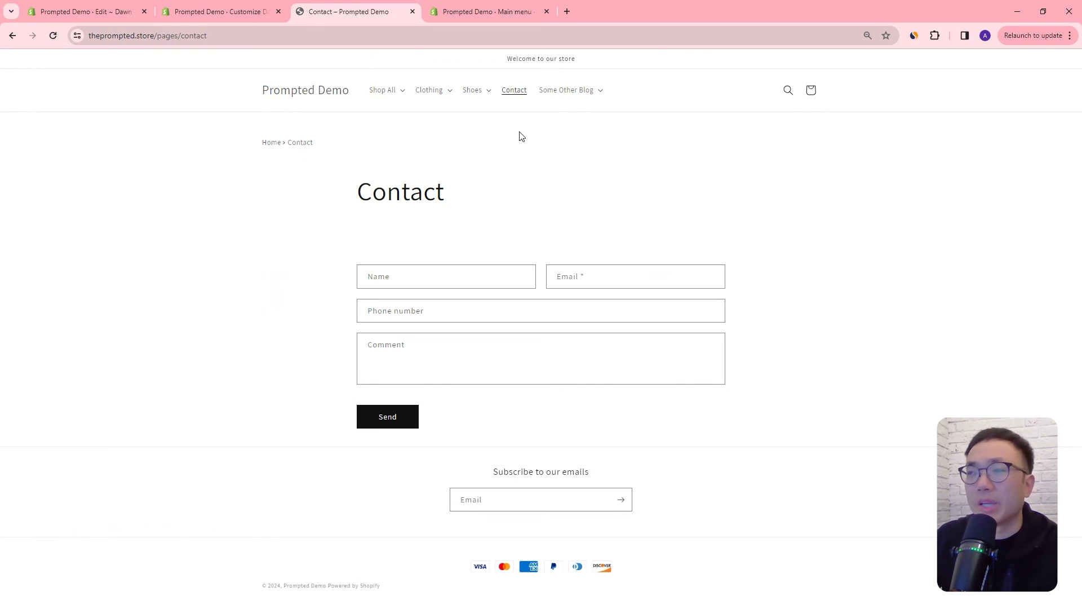
# Open Test Blog Post 2 under Some Other Blog › News, then return to Contact
pyautogui.click(575, 90)
pyautogui.click(570, 119)
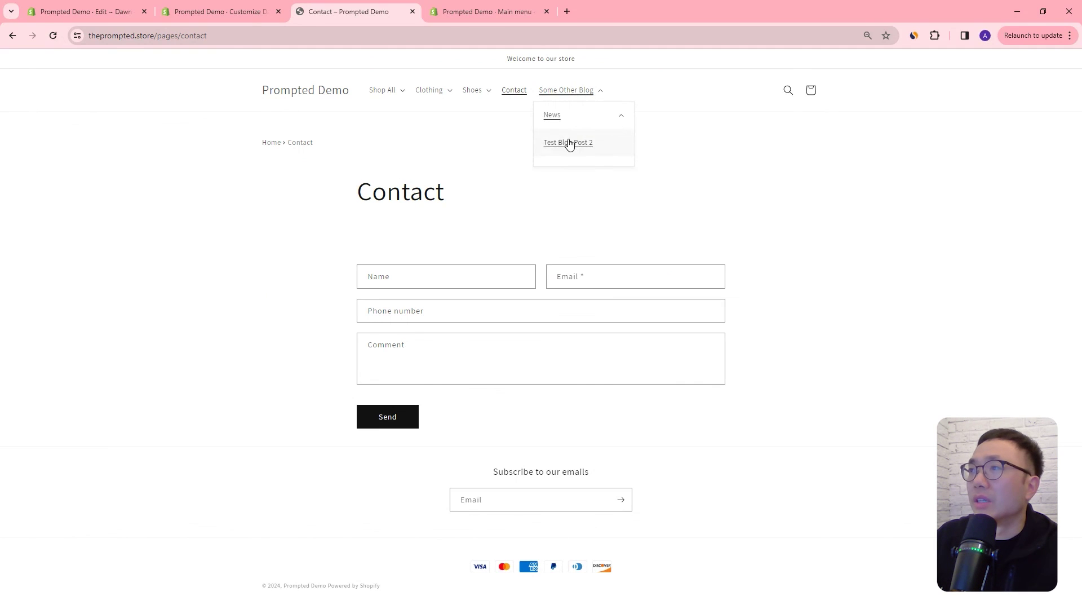
pyautogui.click(579, 146)
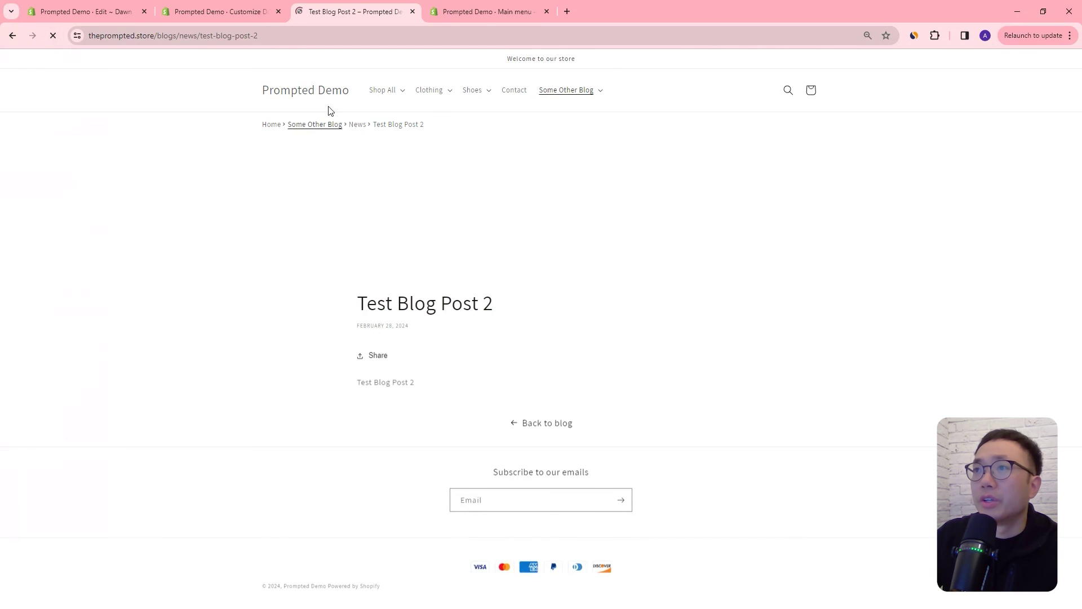
pyautogui.click(516, 91)
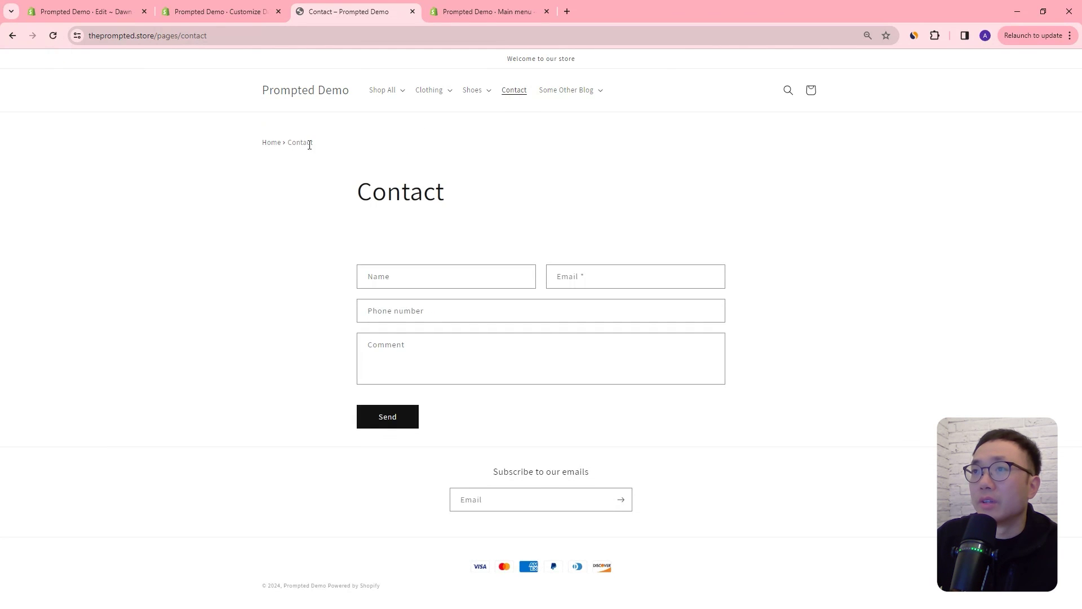